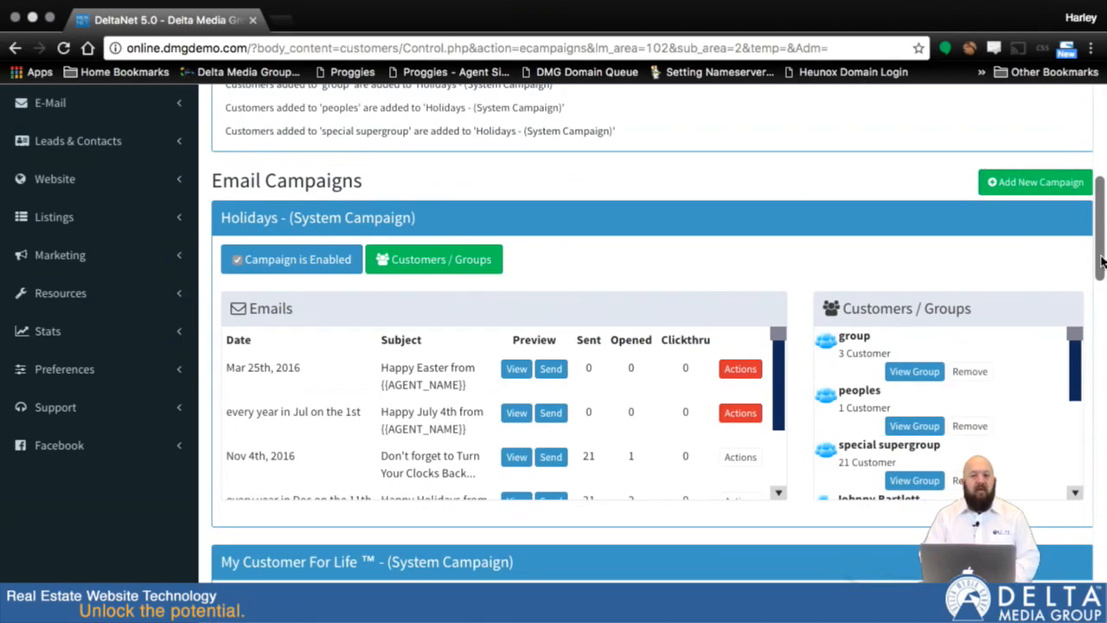
Look over the Holidays, My Customer For Life and Relationship system campaigns on the email campaigns page.
scroll(1102, 262, down, 2)
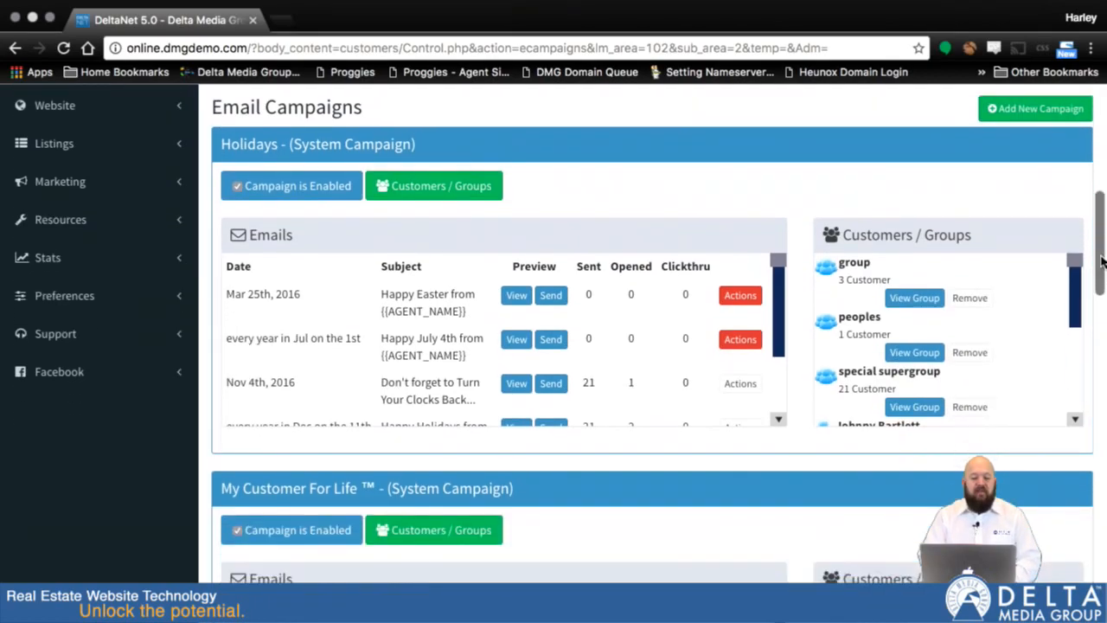
scroll(1102, 263, down, 5)
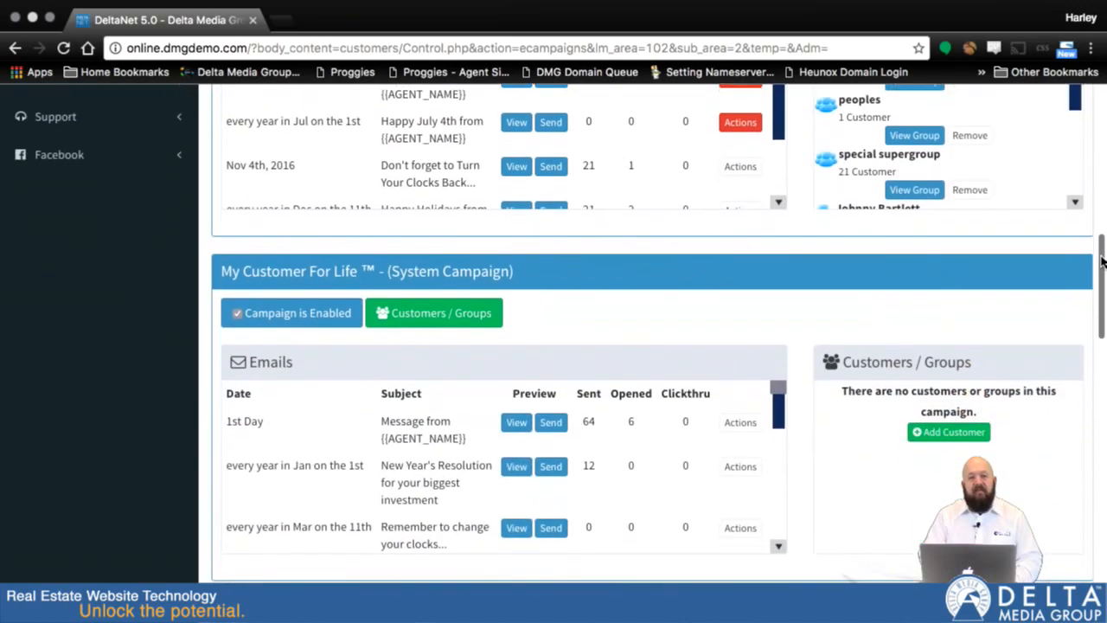
scroll(1102, 263, down, 2)
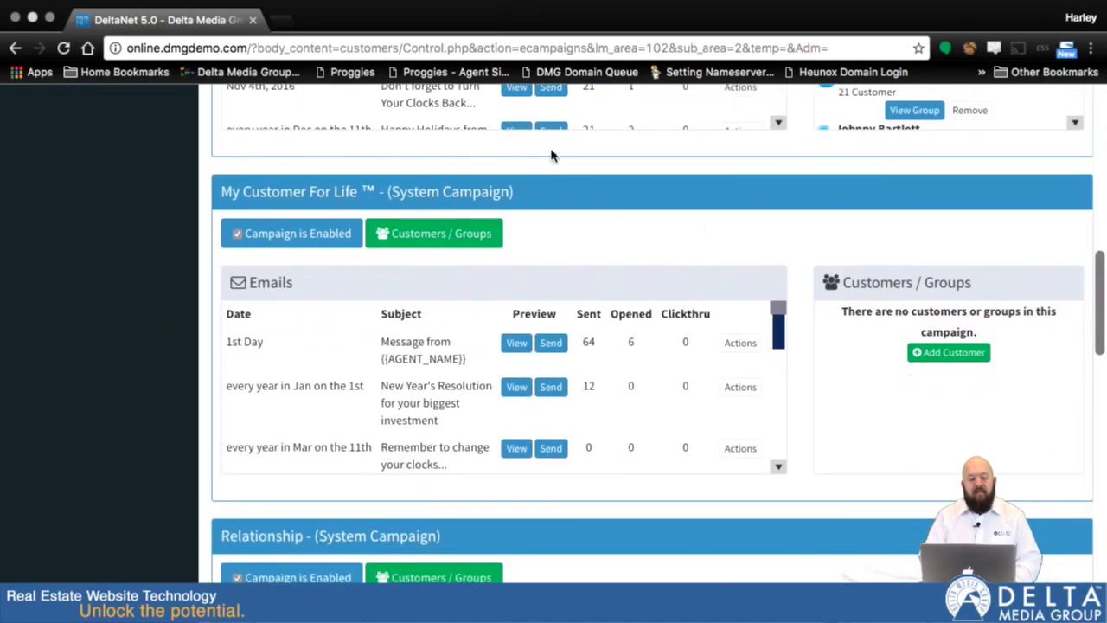
scroll(1096, 318, down, 7)
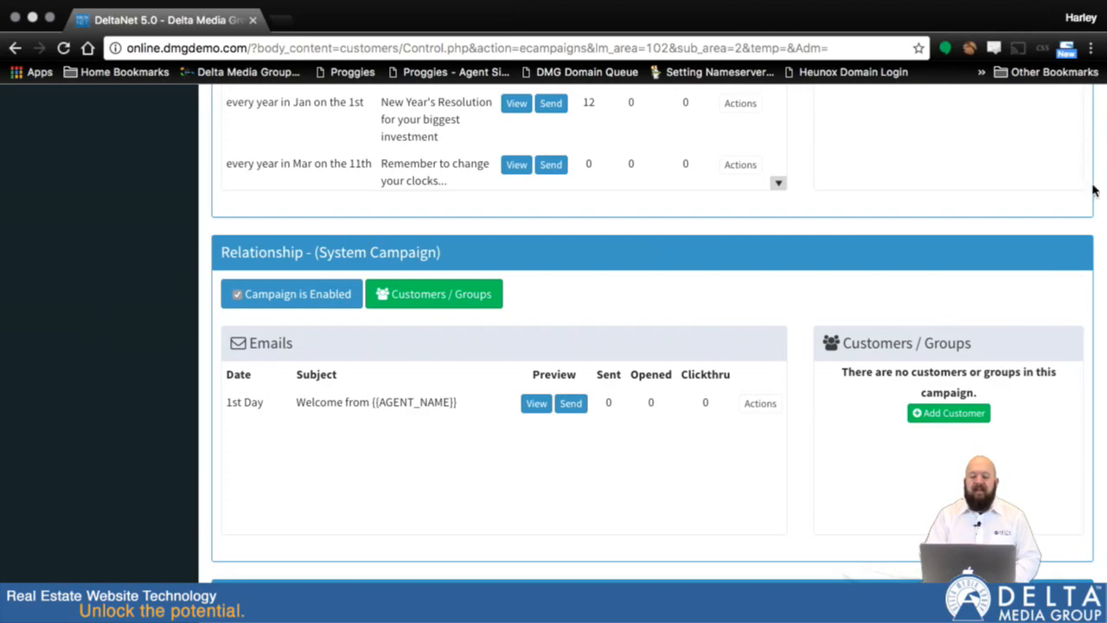
scroll(1093, 181, up, 3)
scroll(1093, 179, up, 5)
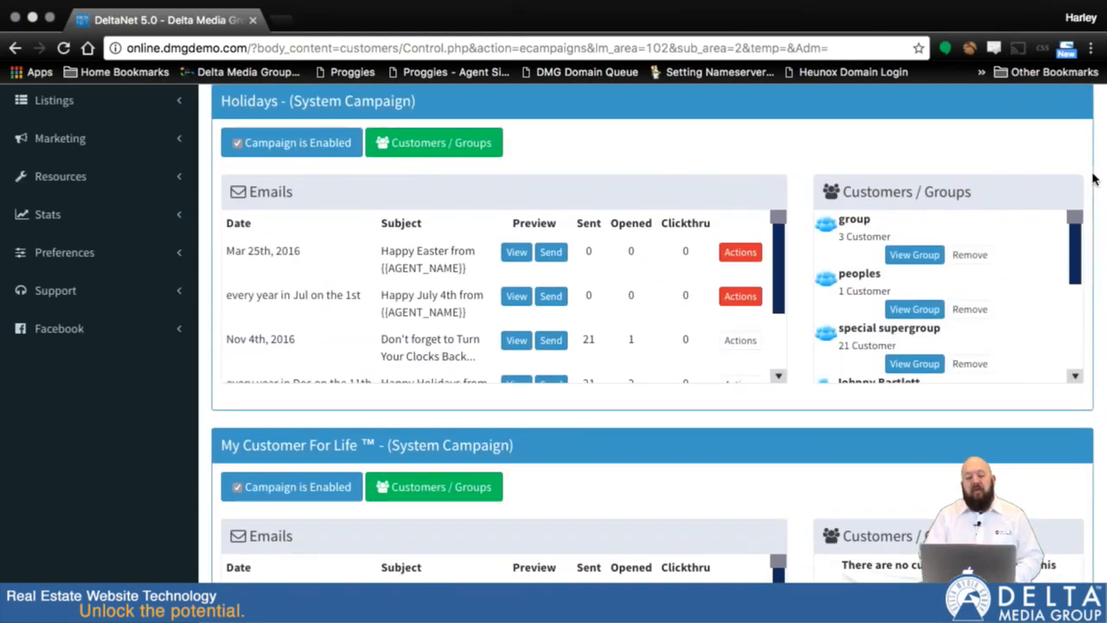
scroll(1093, 179, down, 4)
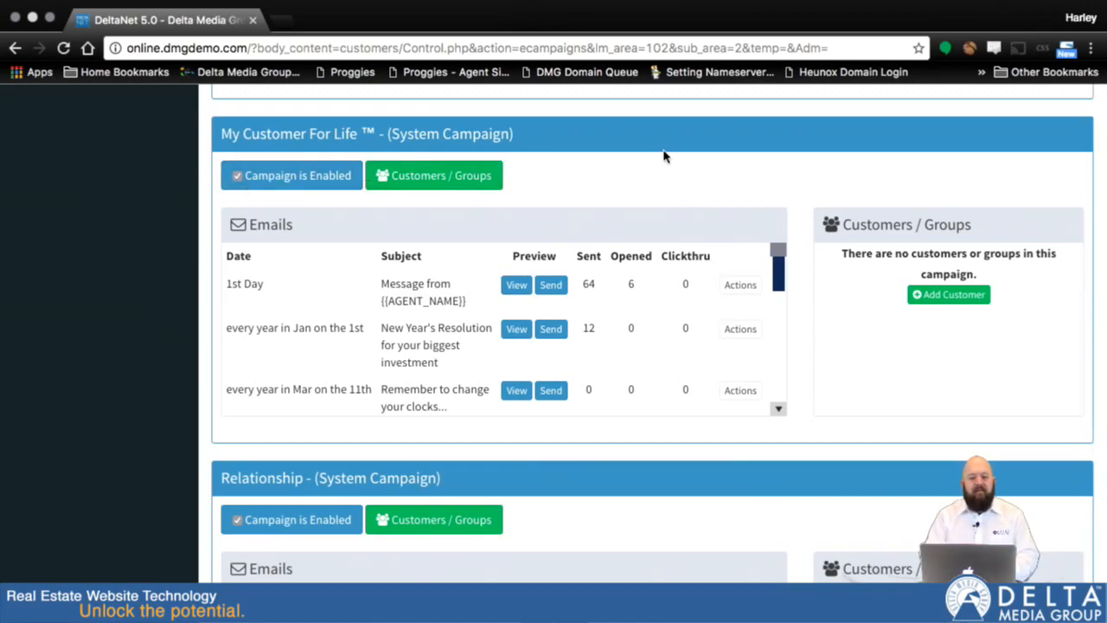
Open the customer and group management for the My Customer For Life campaign.
click(427, 179)
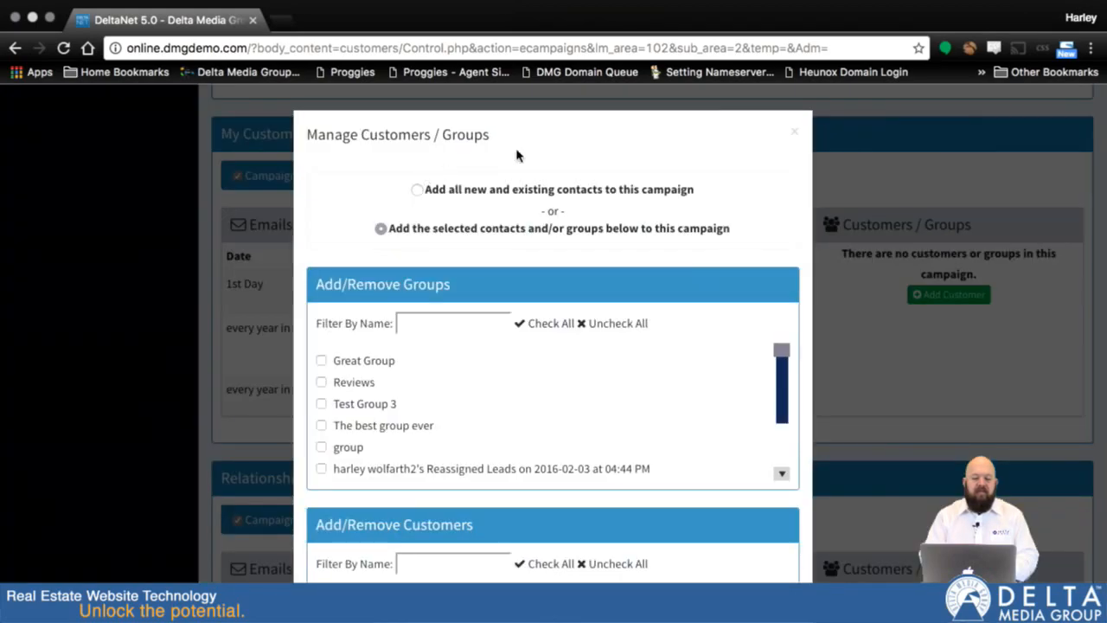
click(796, 133)
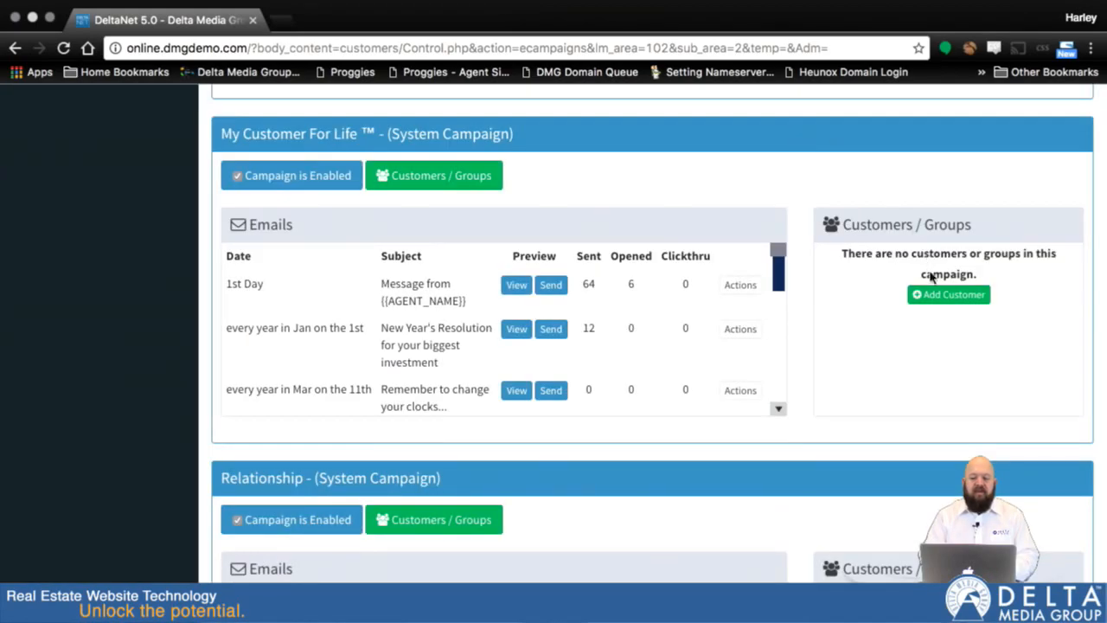
click(947, 296)
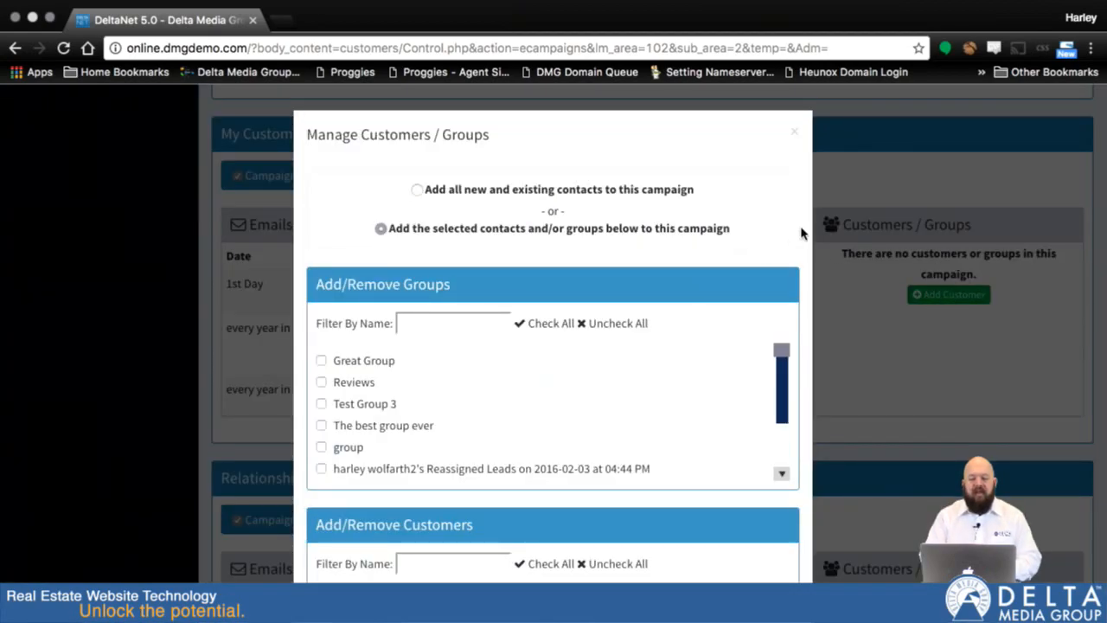
Examine the groups and the individual customers that can be added to the campaign.
scroll(799, 234, down, 4)
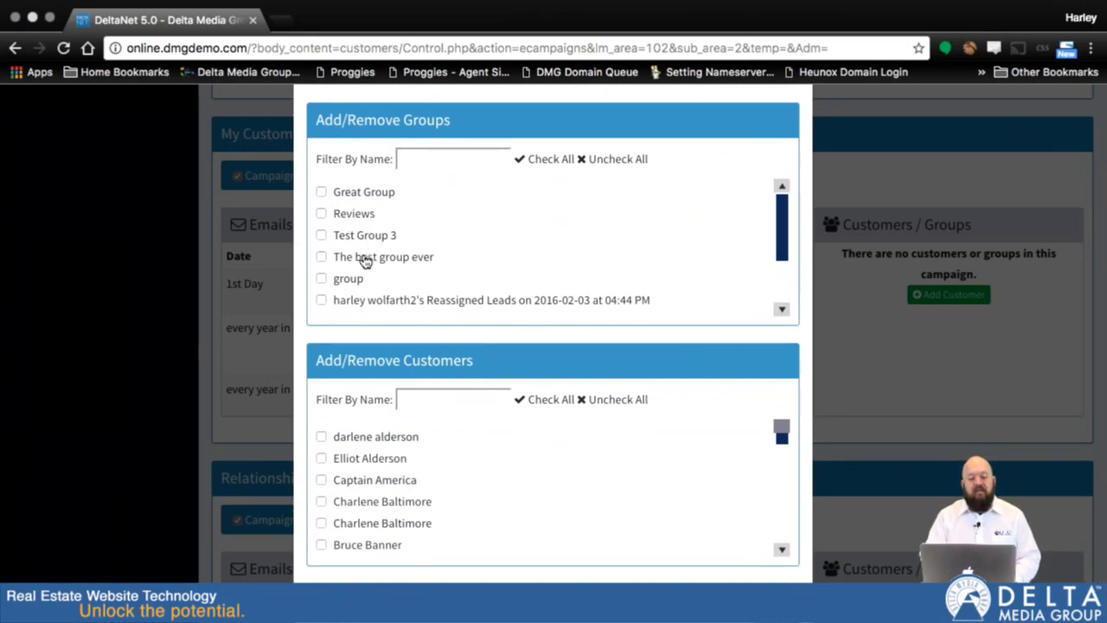
scroll(366, 254, down, 1)
scroll(336, 200, down, 1)
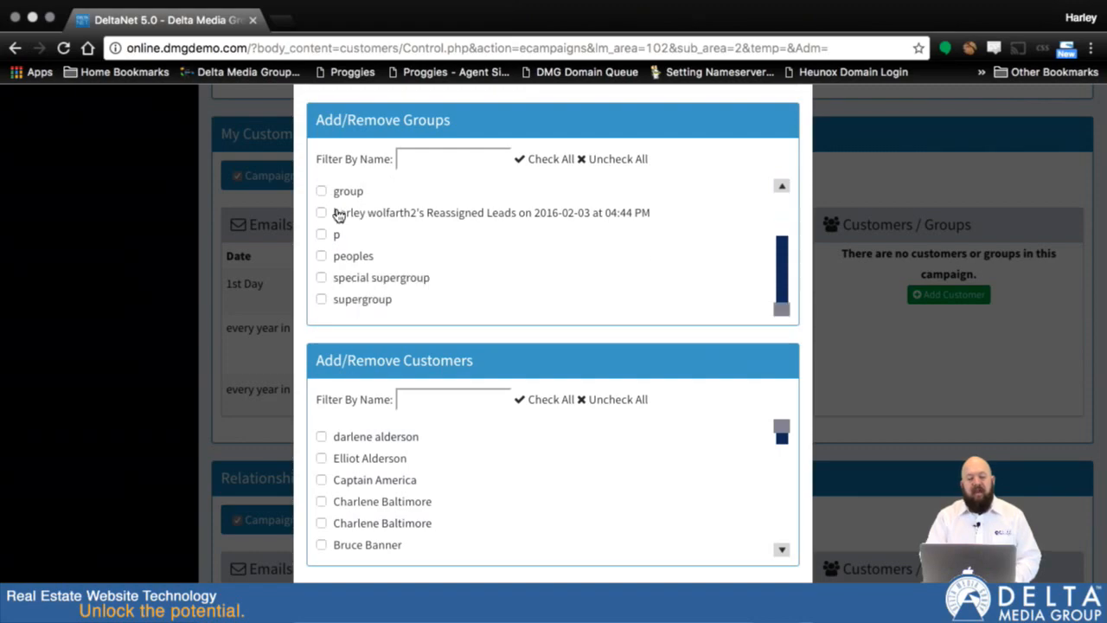
scroll(338, 214, up, 2)
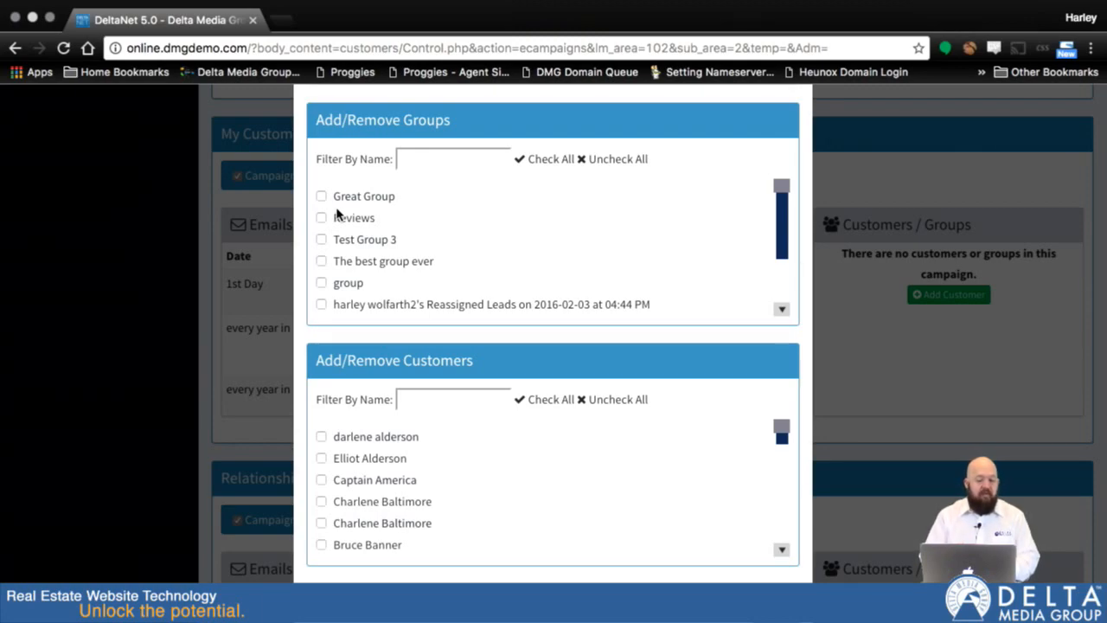
scroll(711, 483, down, 3)
scroll(711, 484, down, 5)
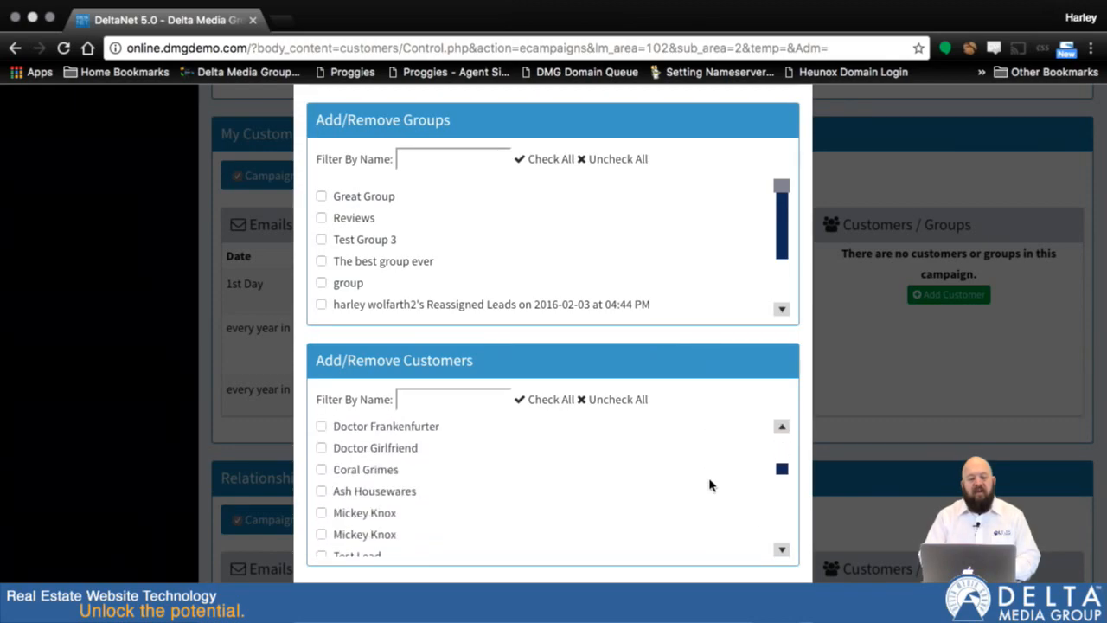
scroll(365, 518, down, 5)
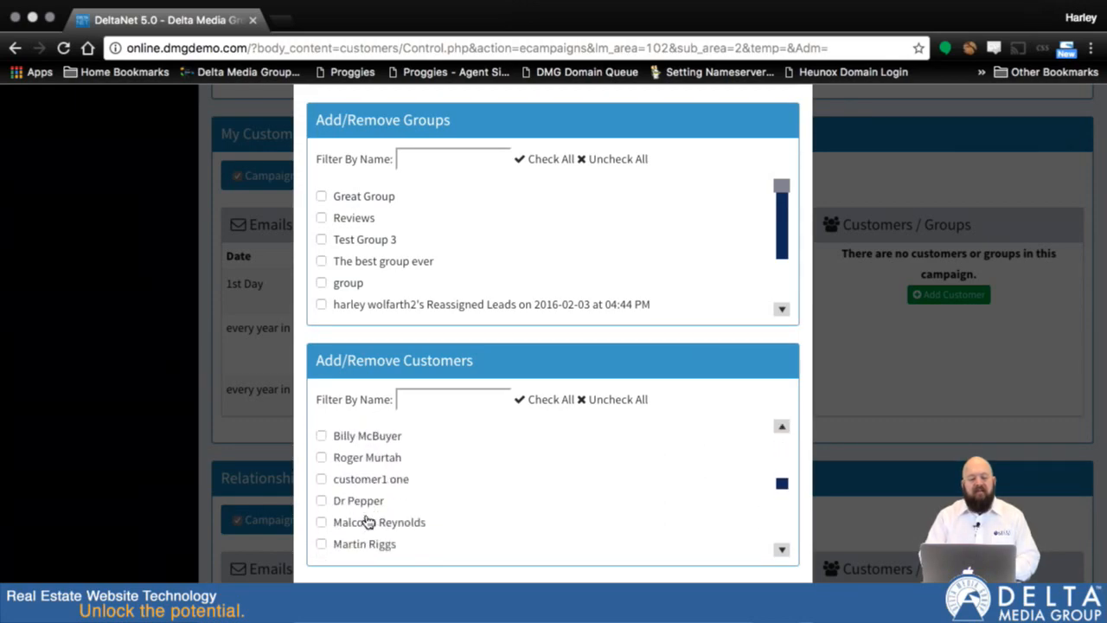
scroll(366, 521, up, 6)
scroll(366, 520, up, 10)
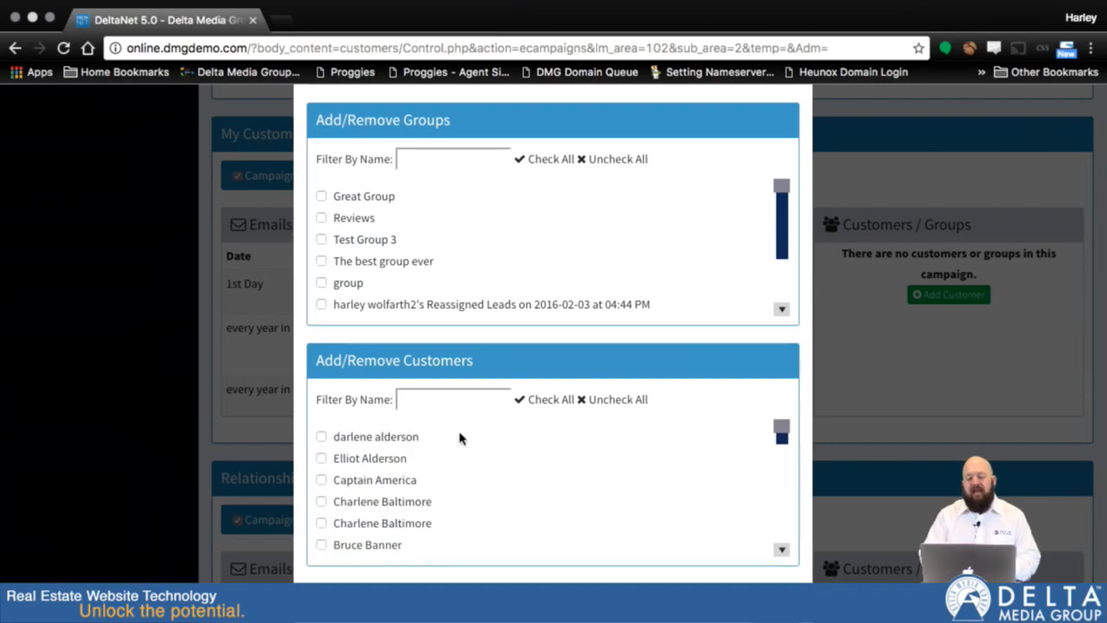
Select the second, third and fourth customers in the list and the groups Reviews, Test Group 3 and The best group ever.
click(321, 459)
click(321, 480)
click(321, 502)
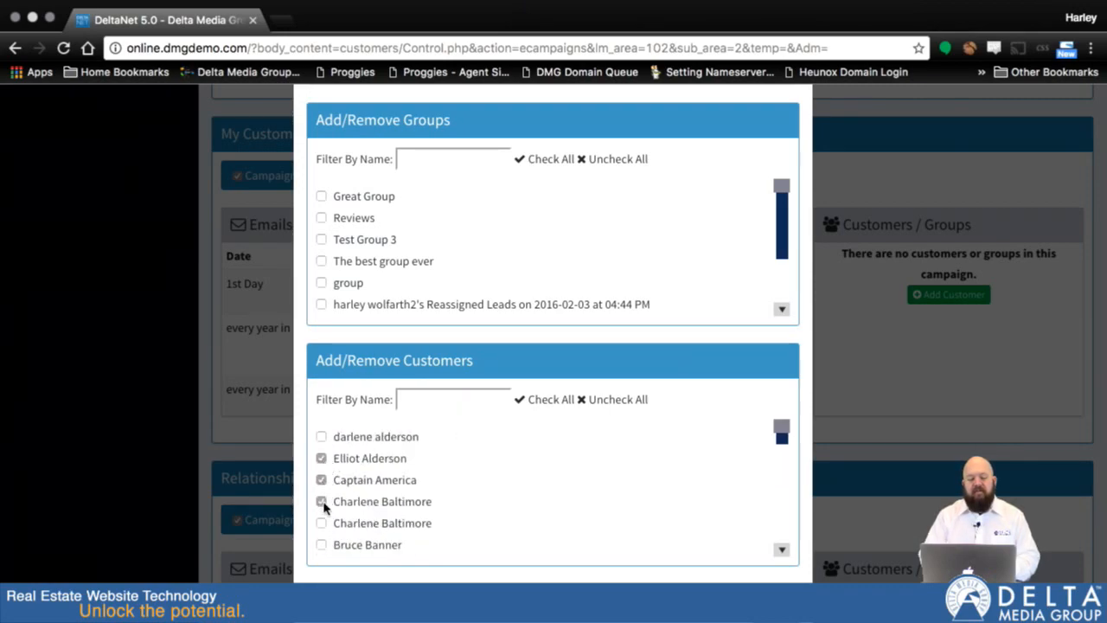
click(321, 219)
click(321, 240)
click(321, 261)
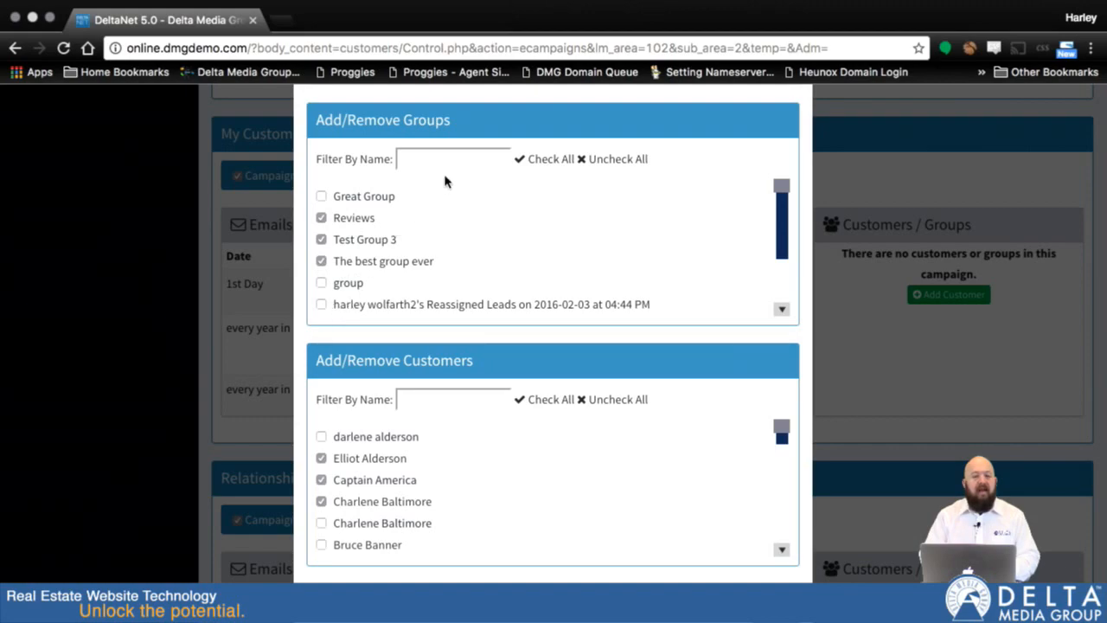
Filter the customer list by a customer's last name and clear the filter again.
click(443, 405)
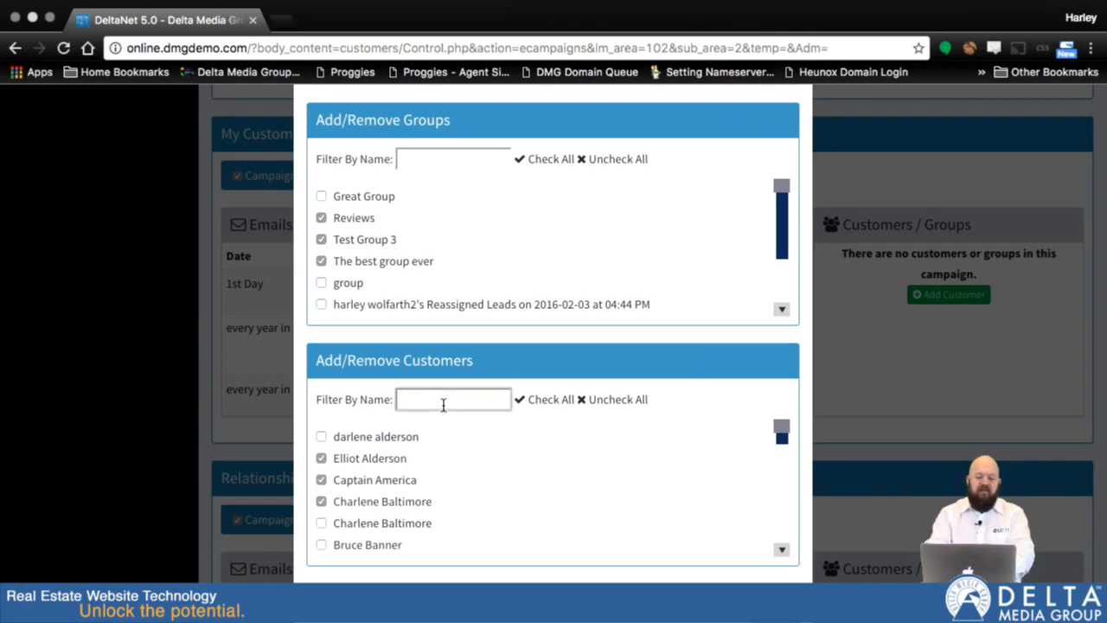
text(banner)
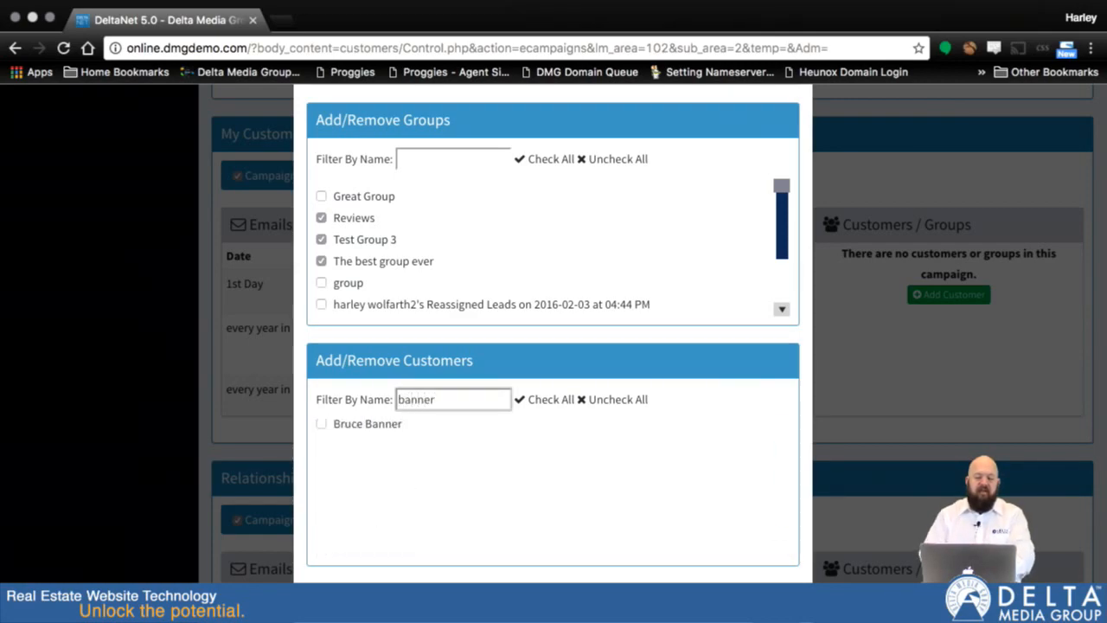
key(super+a)
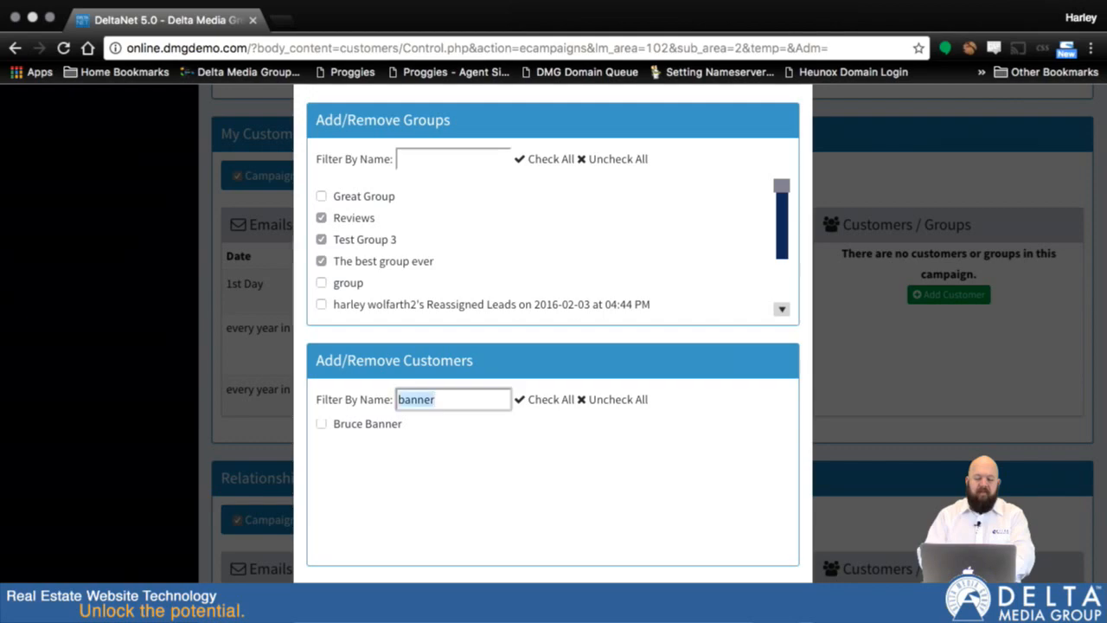
key(BackSpace)
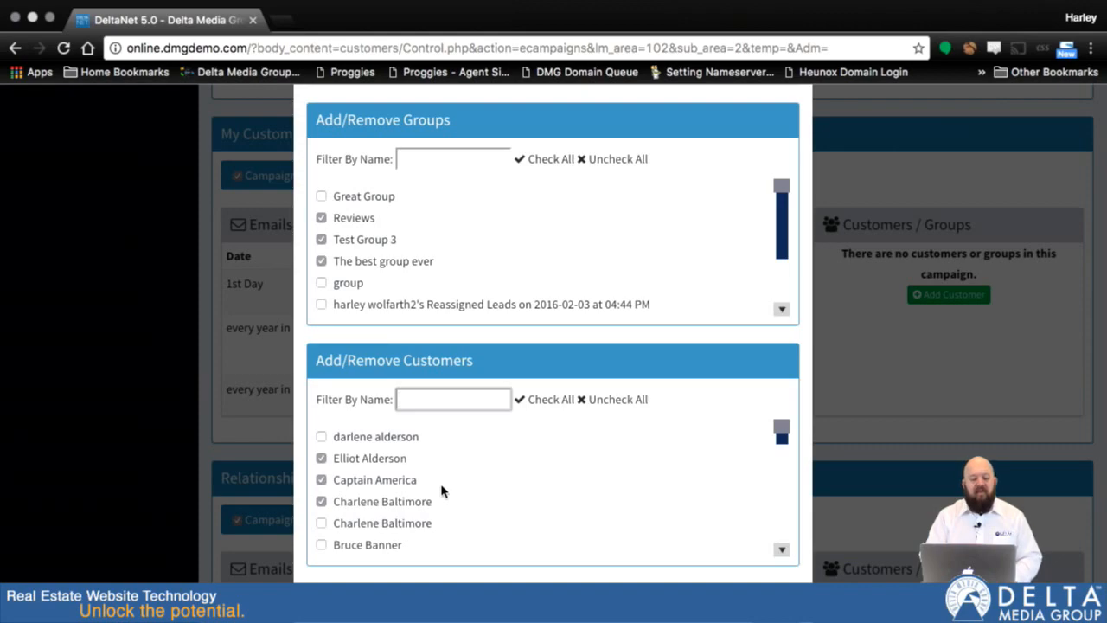
Deselect the three chosen customers and the groups The best group ever, Test Group 3 and Reviews.
click(321, 458)
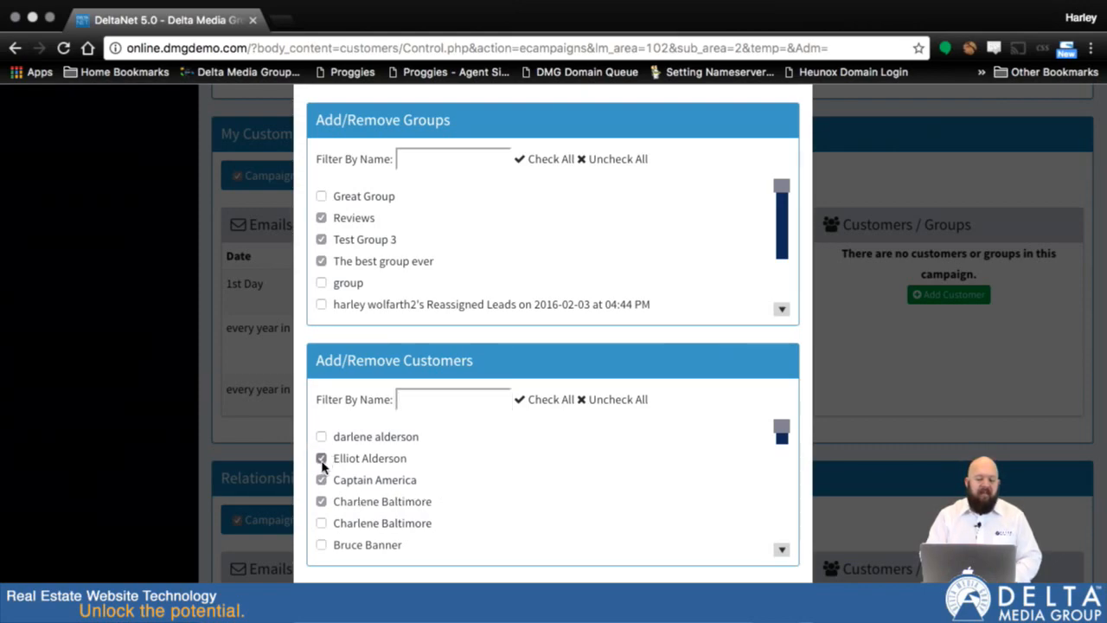
click(321, 480)
click(321, 501)
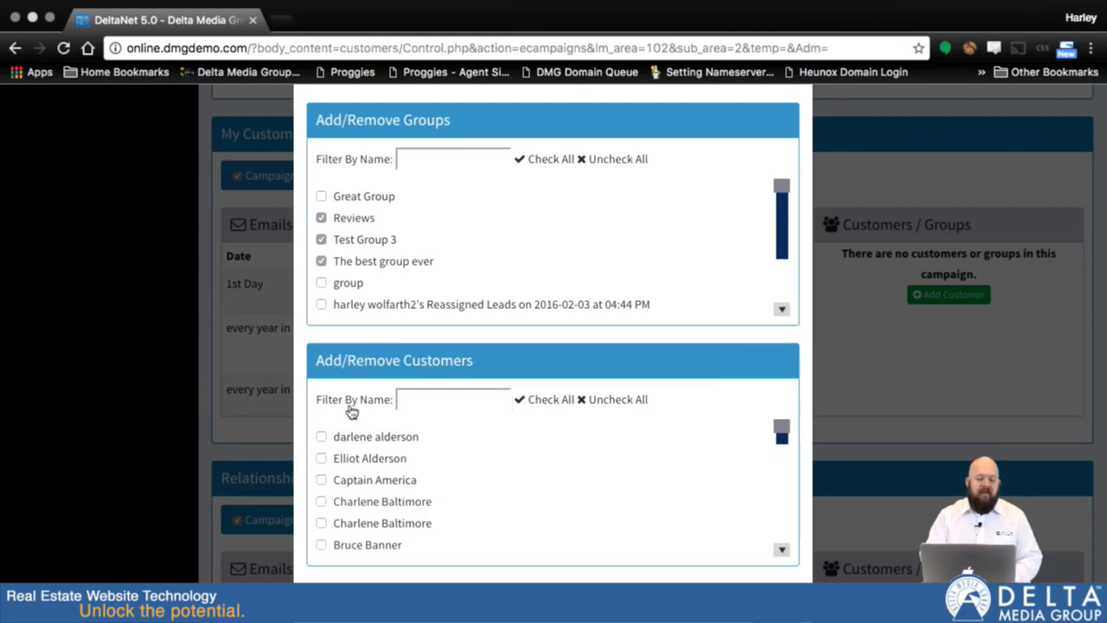
click(321, 261)
click(320, 239)
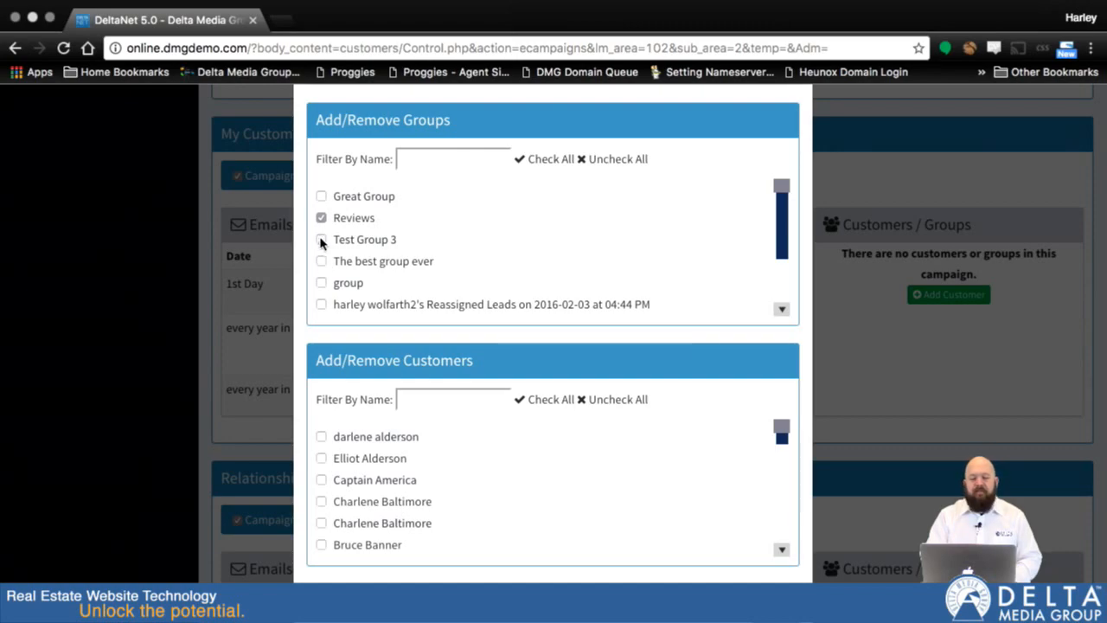
click(320, 218)
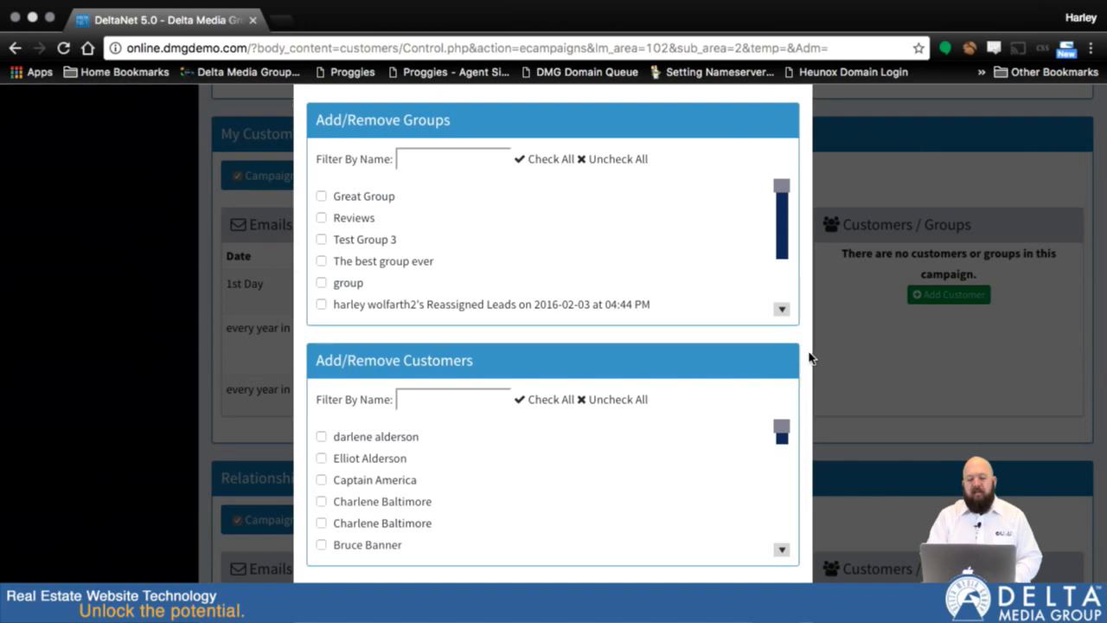
Set the campaign to include all new and existing contacts and save the choice.
scroll(811, 356, down, 1)
scroll(810, 358, up, 4)
scroll(810, 357, up, 1)
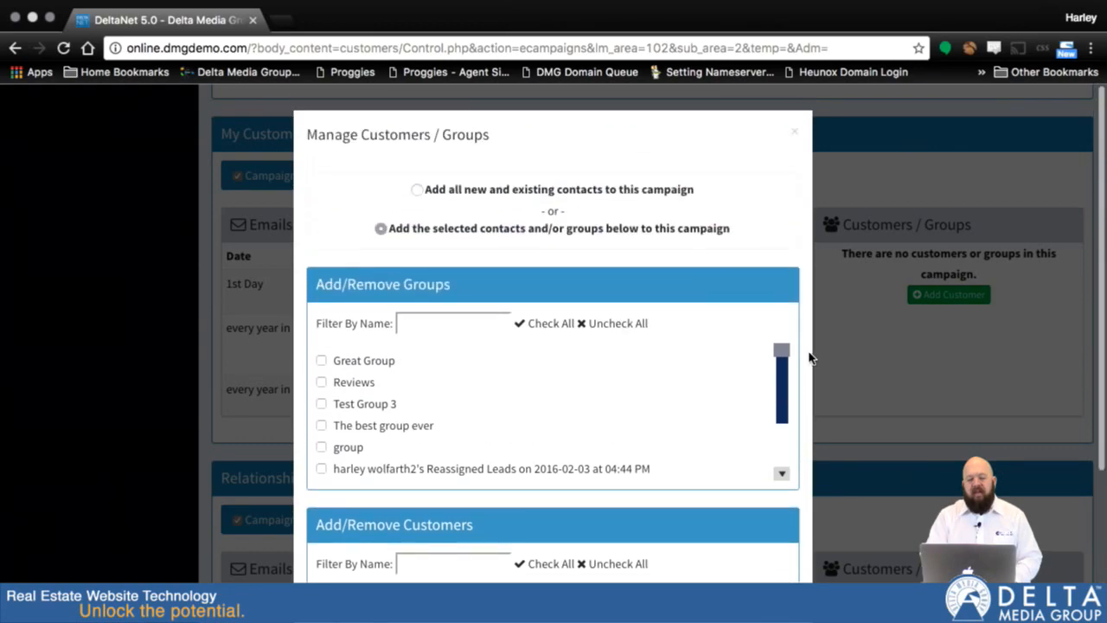
click(417, 191)
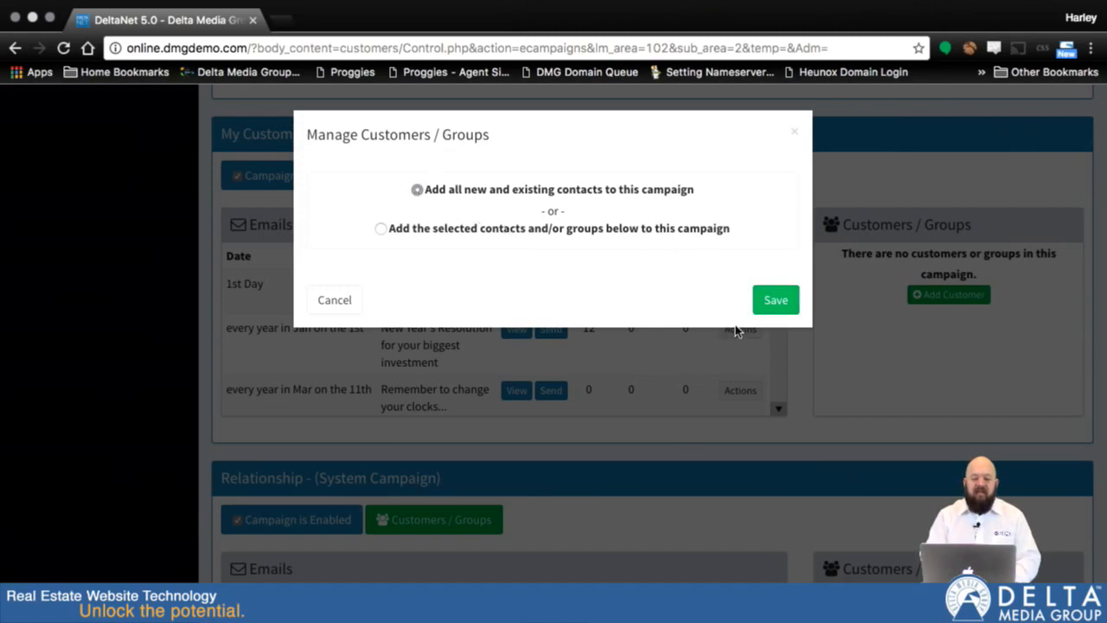
click(774, 302)
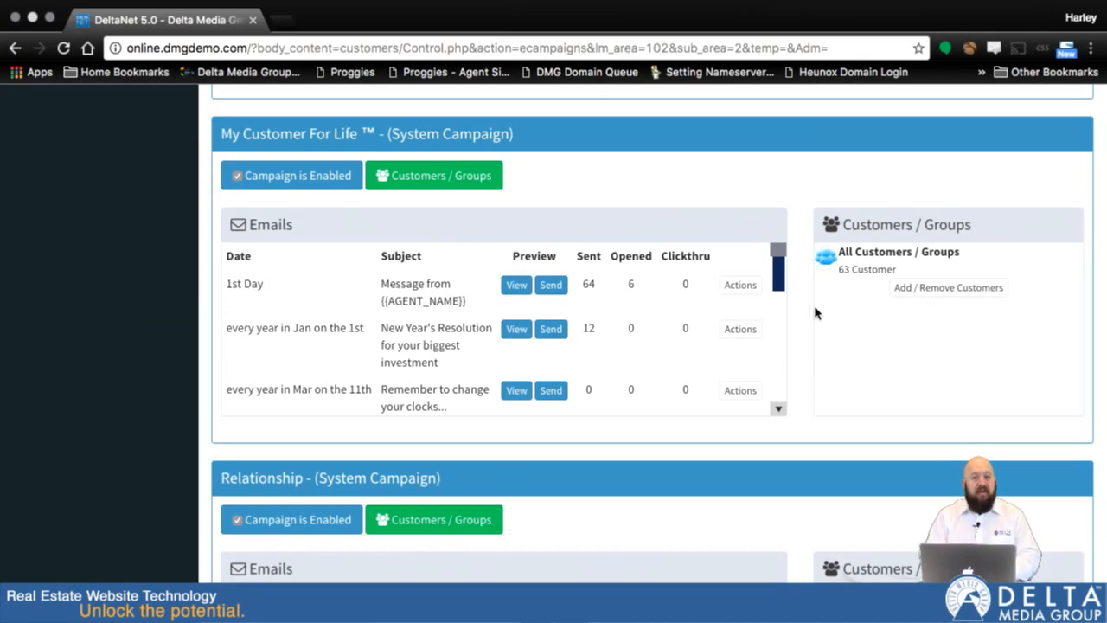
Disable the My Customer For Life campaign and enable it again.
click(240, 179)
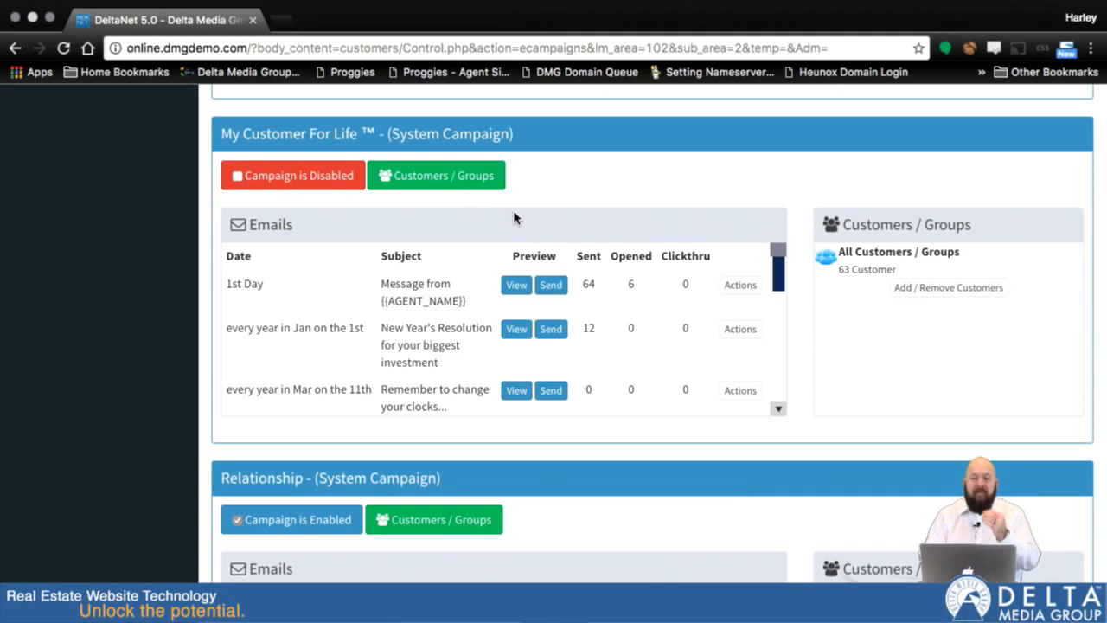
click(234, 178)
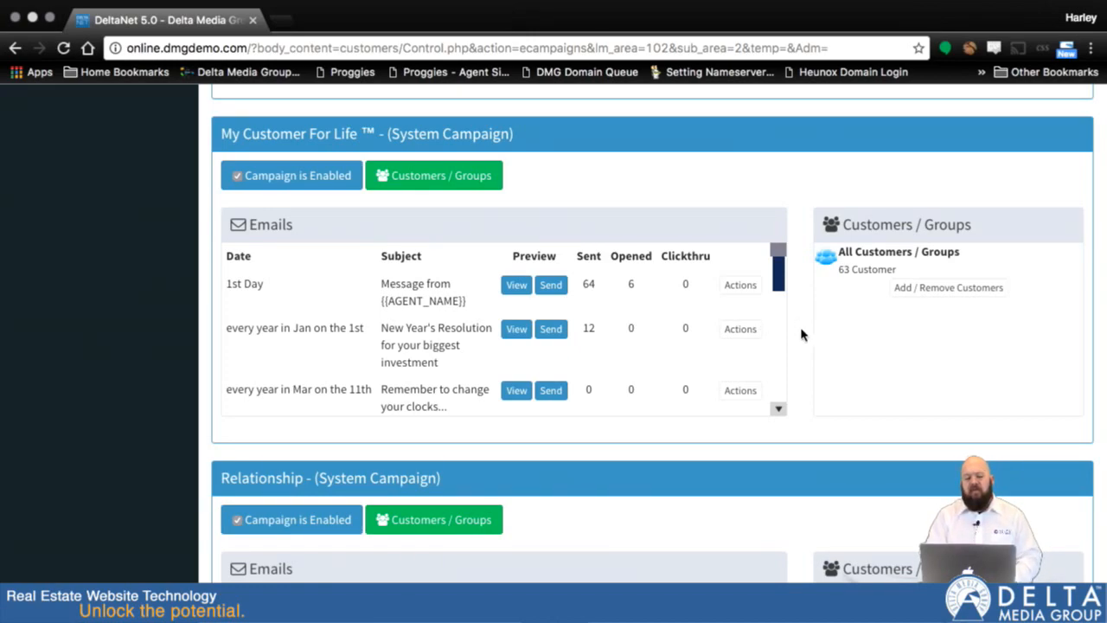
Examine the scheduled emails of the My Customer For Life campaign, including their dates, subjects and statistics.
scroll(802, 333, up, 3)
scroll(803, 331, down, 2)
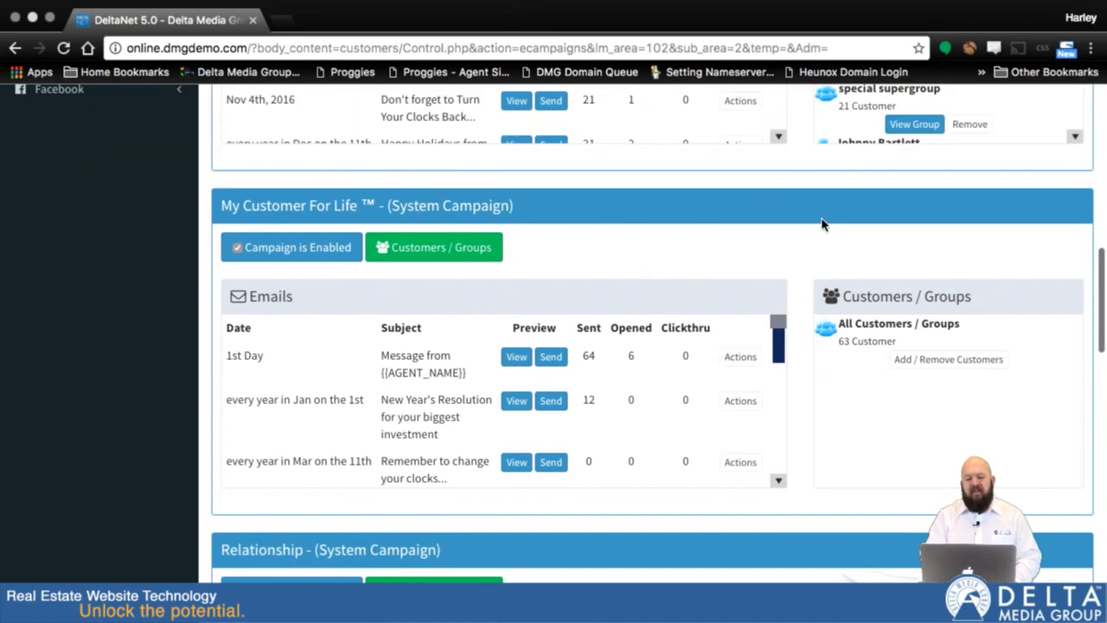
scroll(821, 224, up, 2)
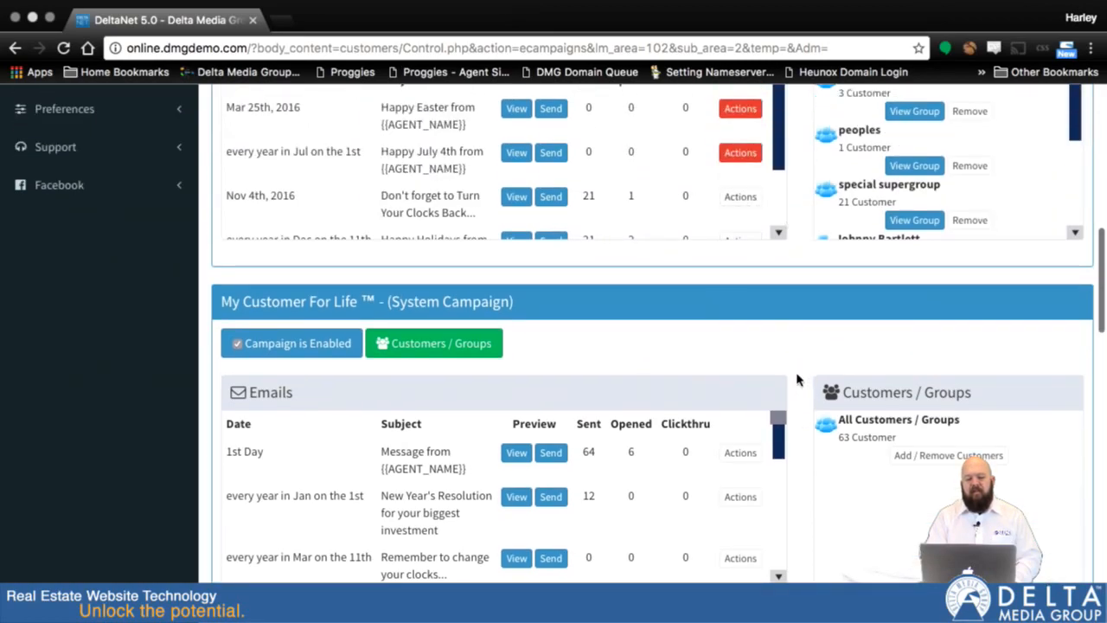
scroll(798, 379, down, 5)
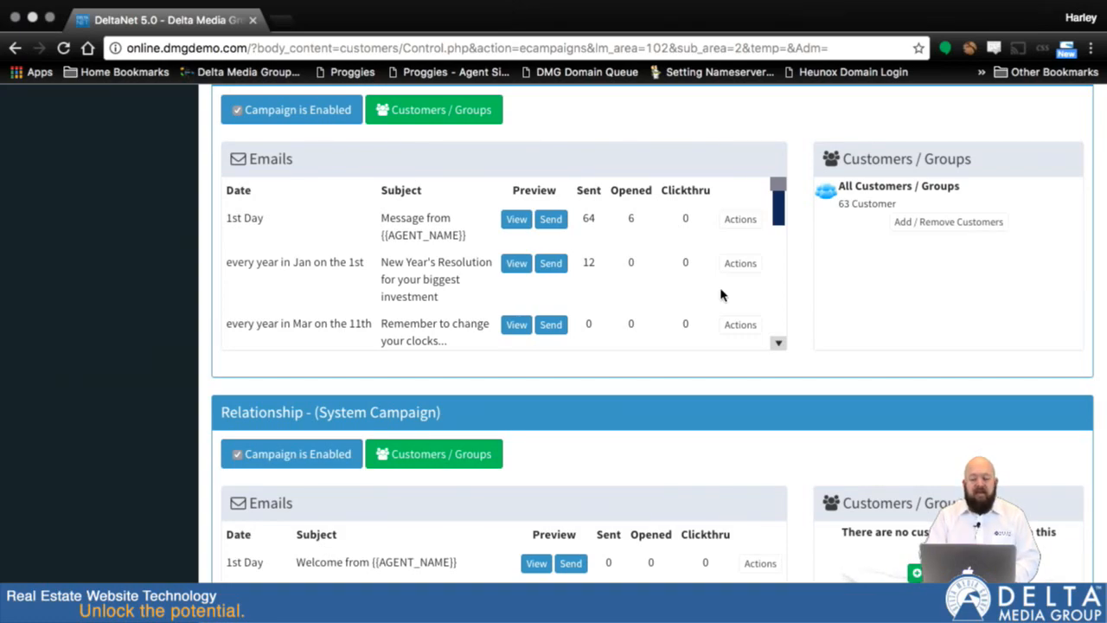
scroll(643, 308, down, 2)
scroll(644, 308, down, 1)
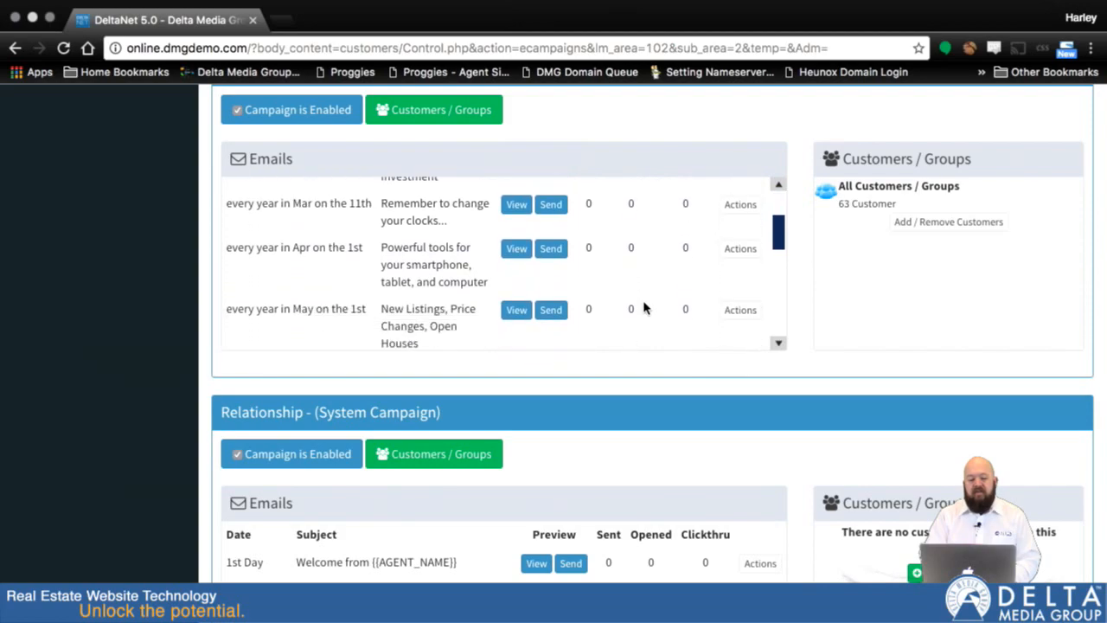
scroll(558, 314, down, 5)
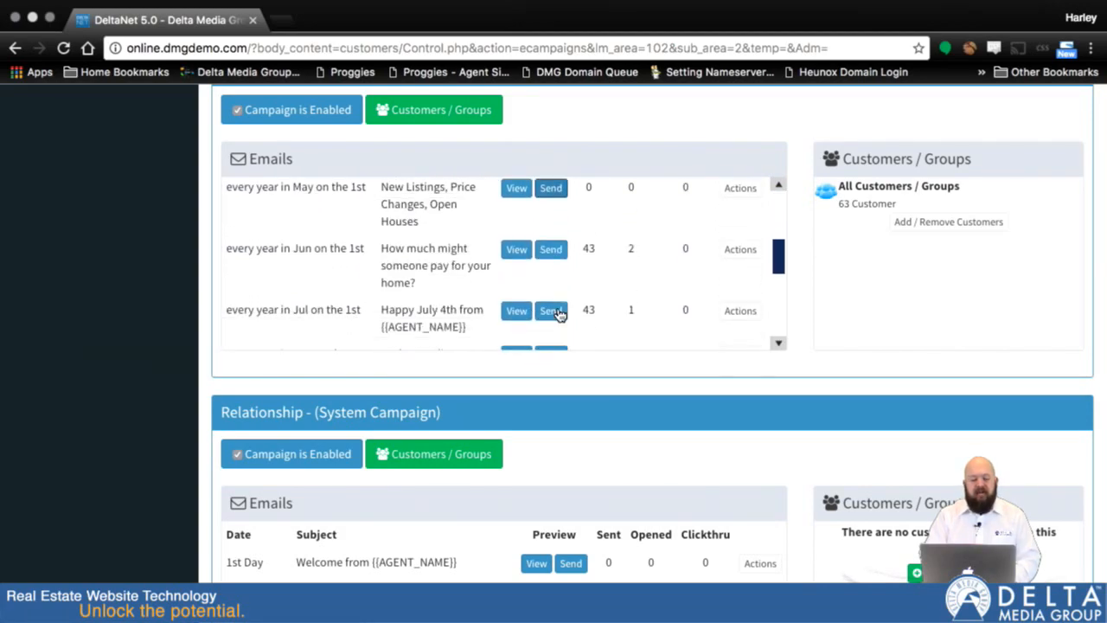
Disable the "Thankfulness...and don't forget..." email scheduled for November 4th in the My Customer For Life campaign.
scroll(557, 314, down, 4)
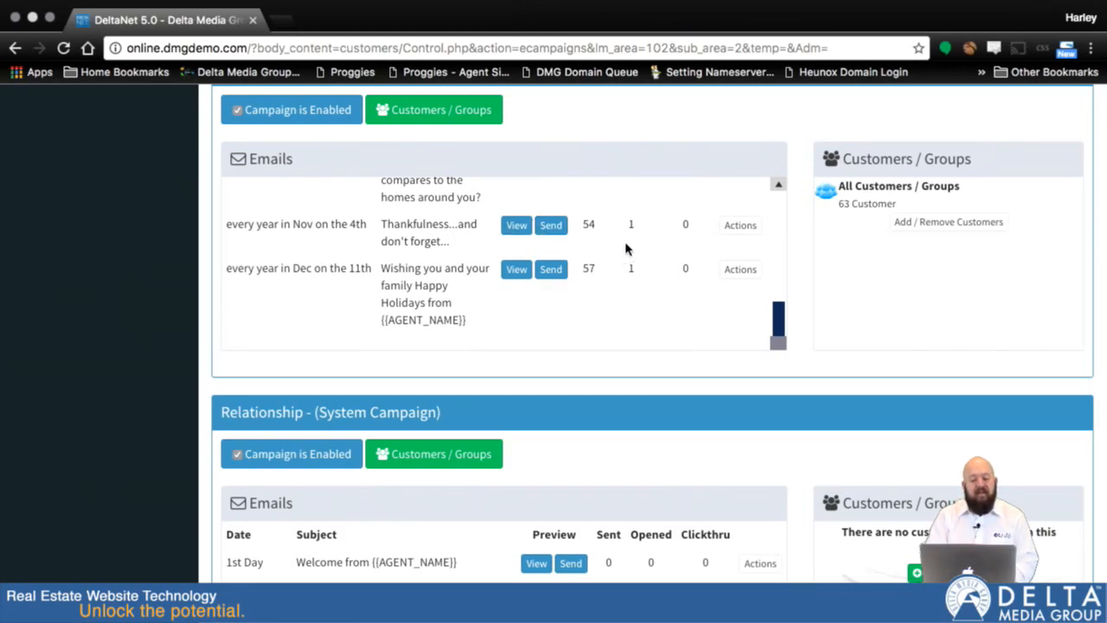
click(739, 227)
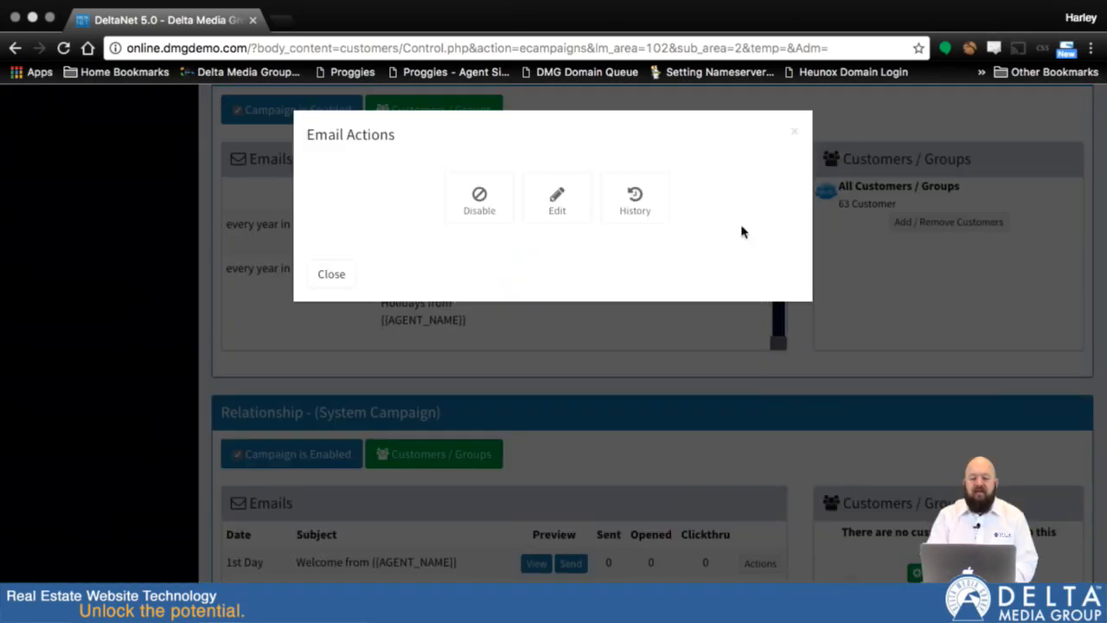
click(479, 213)
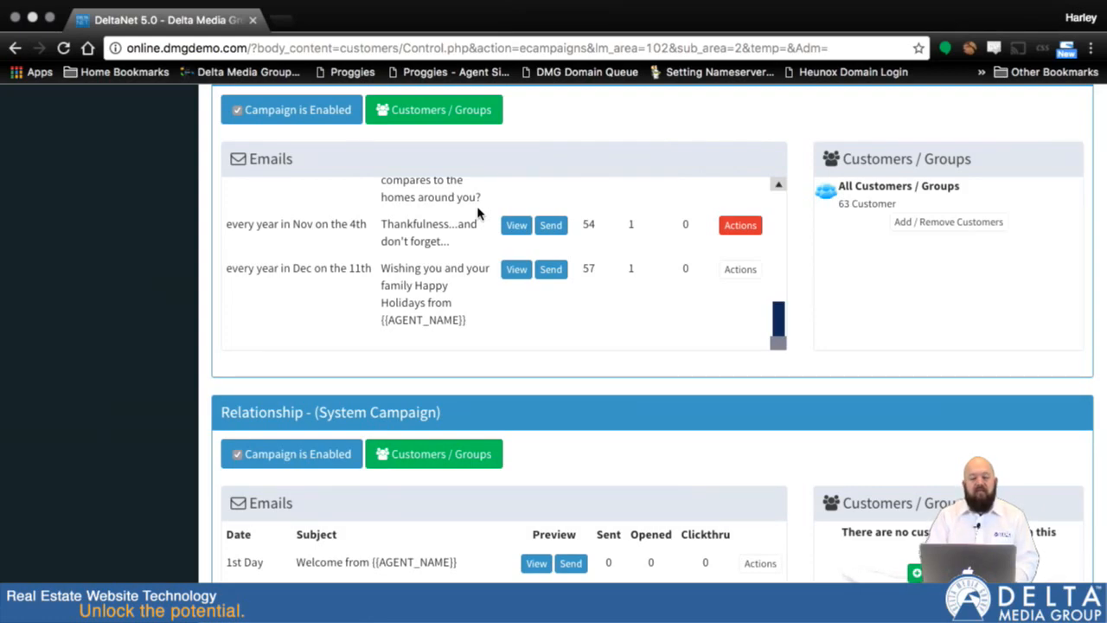
Examine the summarized and detailed history of the "Thankfulness...and don't forget..." email, including sent, opened and clicked dates, and close it.
click(741, 226)
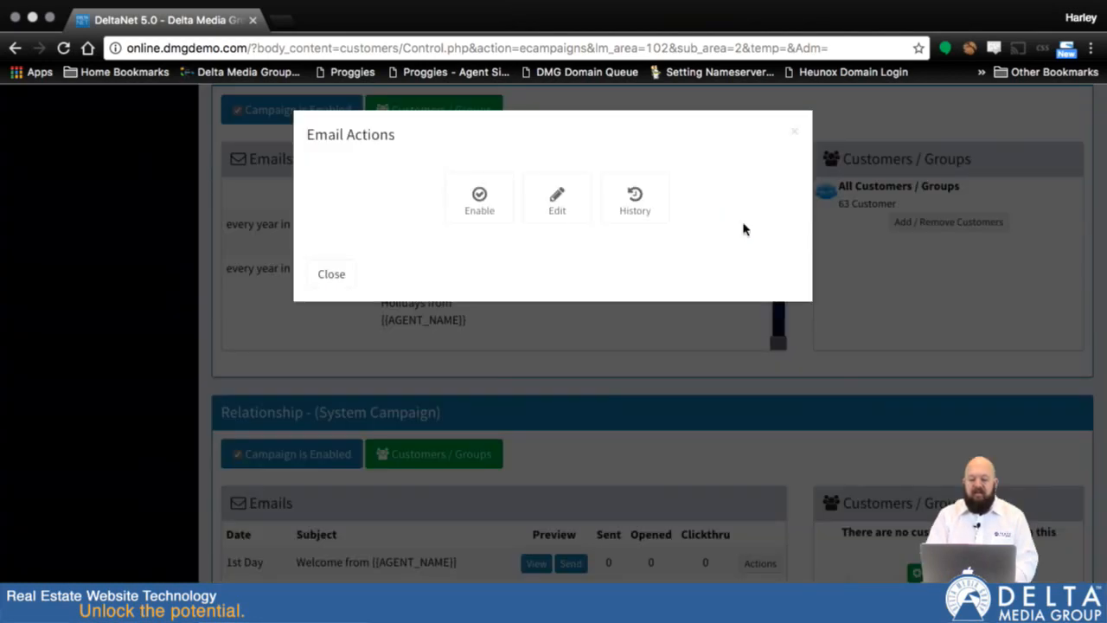
click(635, 197)
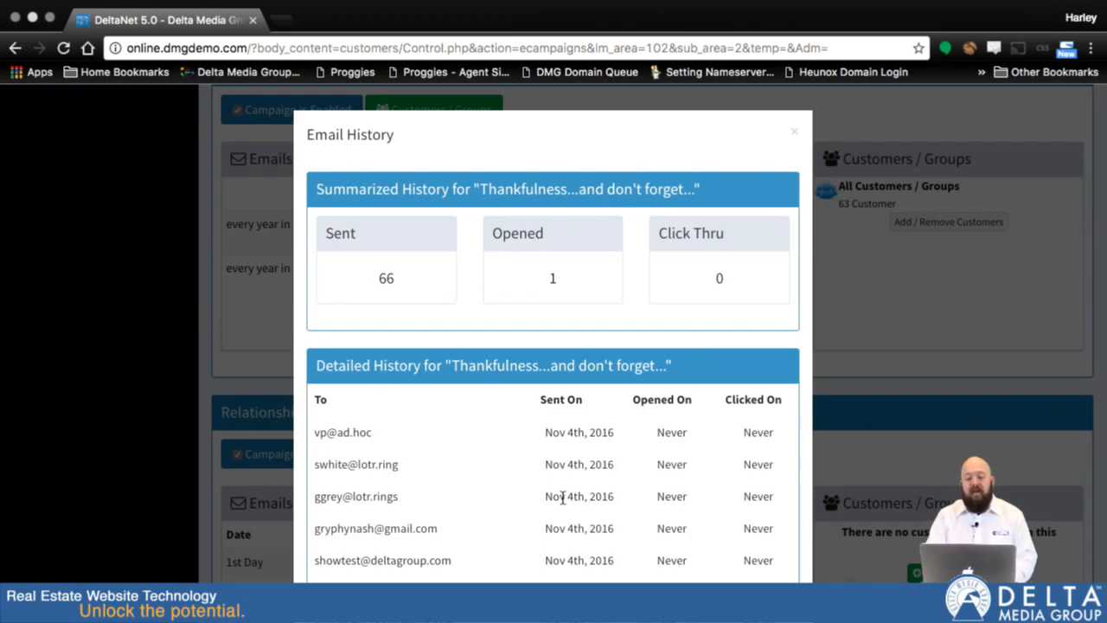
scroll(433, 574, down, 2)
scroll(432, 573, down, 5)
scroll(433, 573, up, 5)
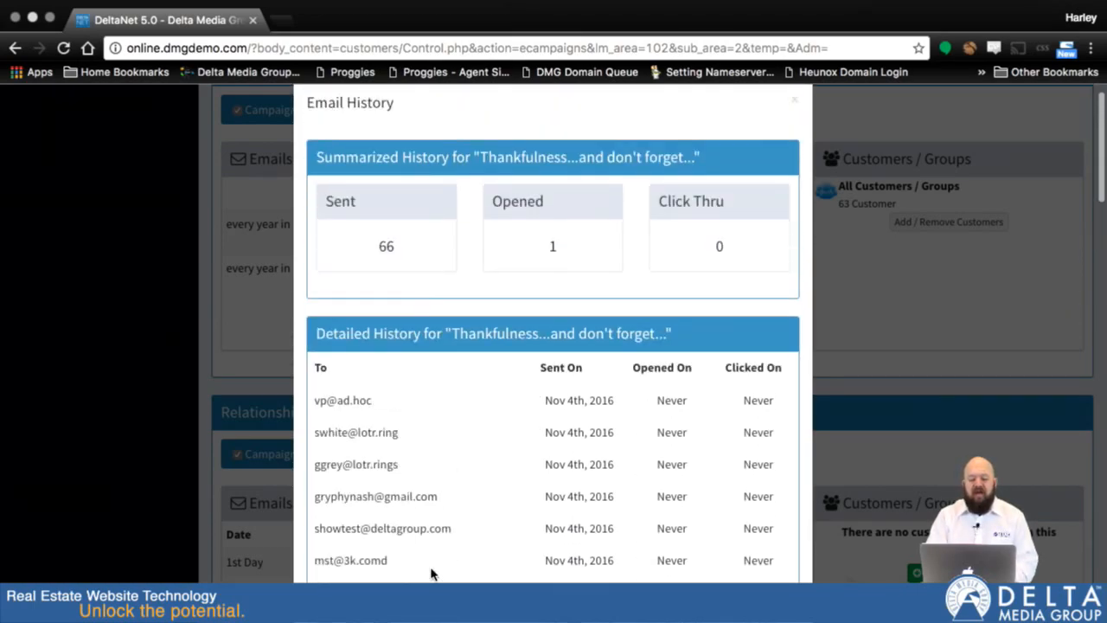
scroll(518, 558, down, 3)
scroll(517, 567, down, 1)
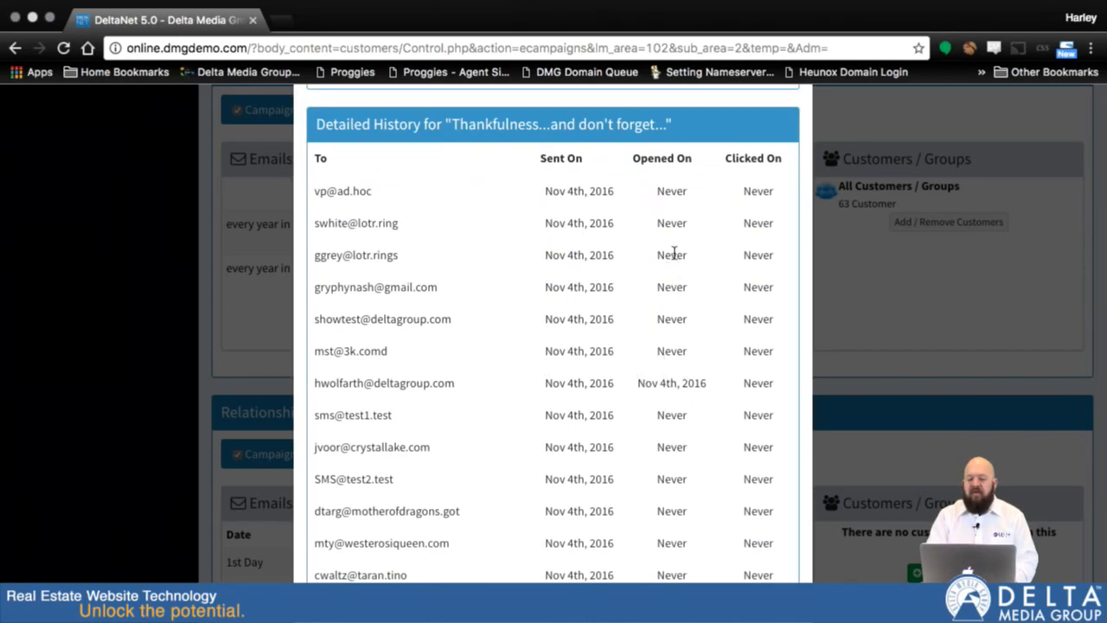
scroll(673, 253, up, 5)
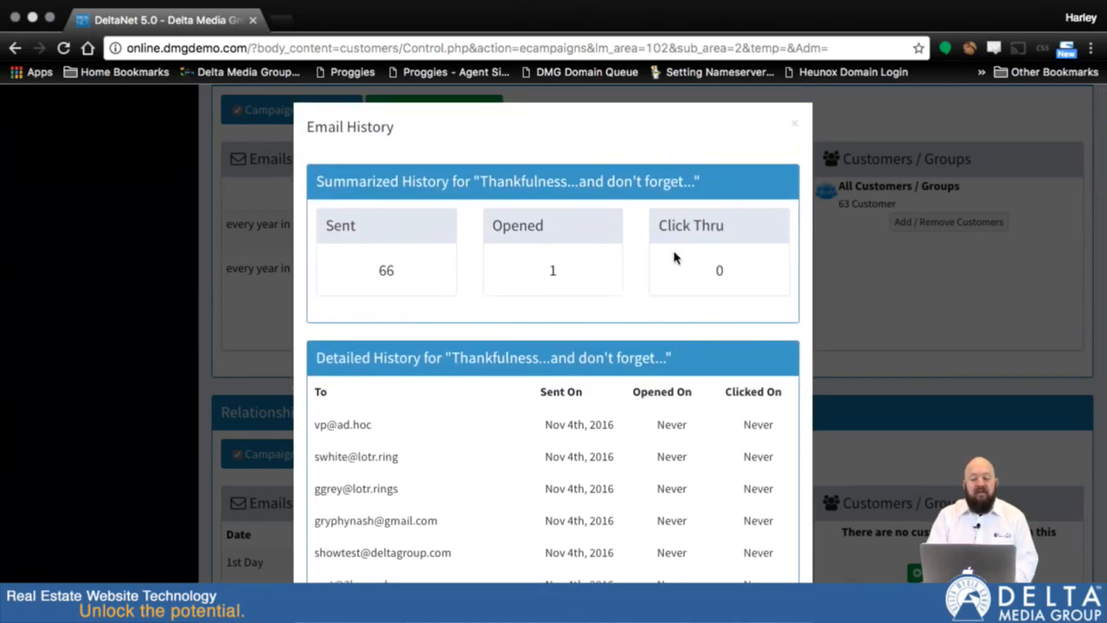
scroll(674, 257, up, 1)
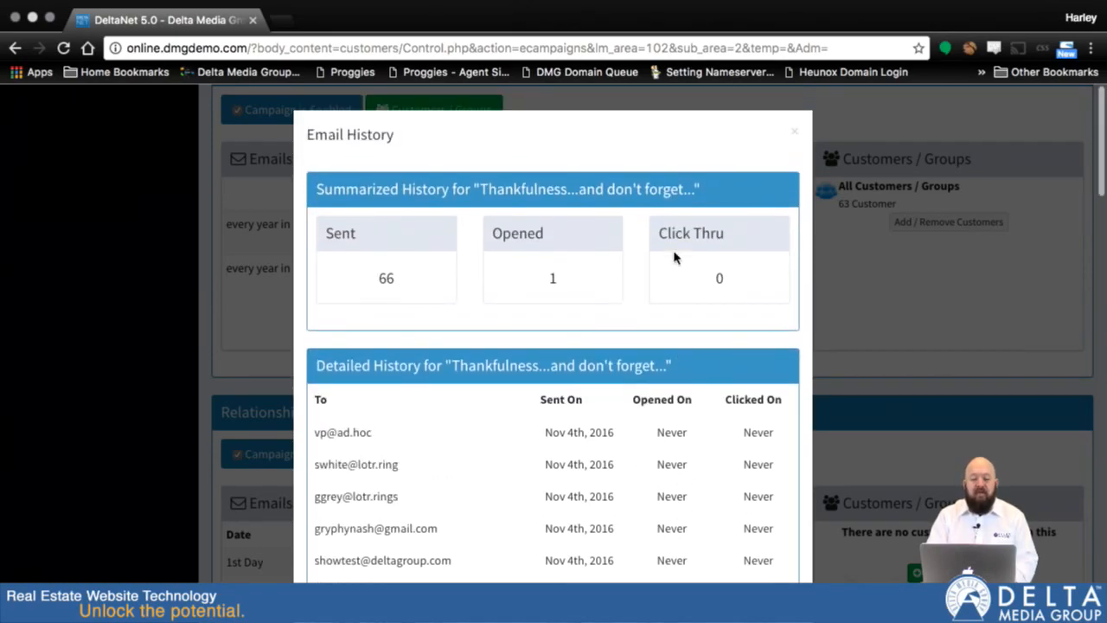
click(792, 135)
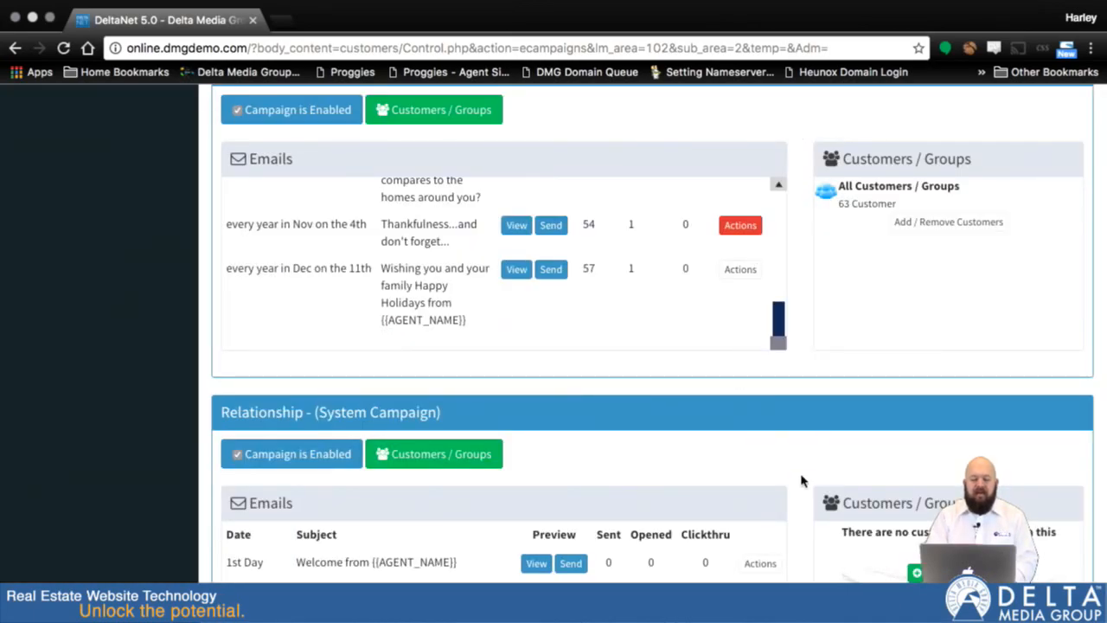
scroll(785, 376, up, 1)
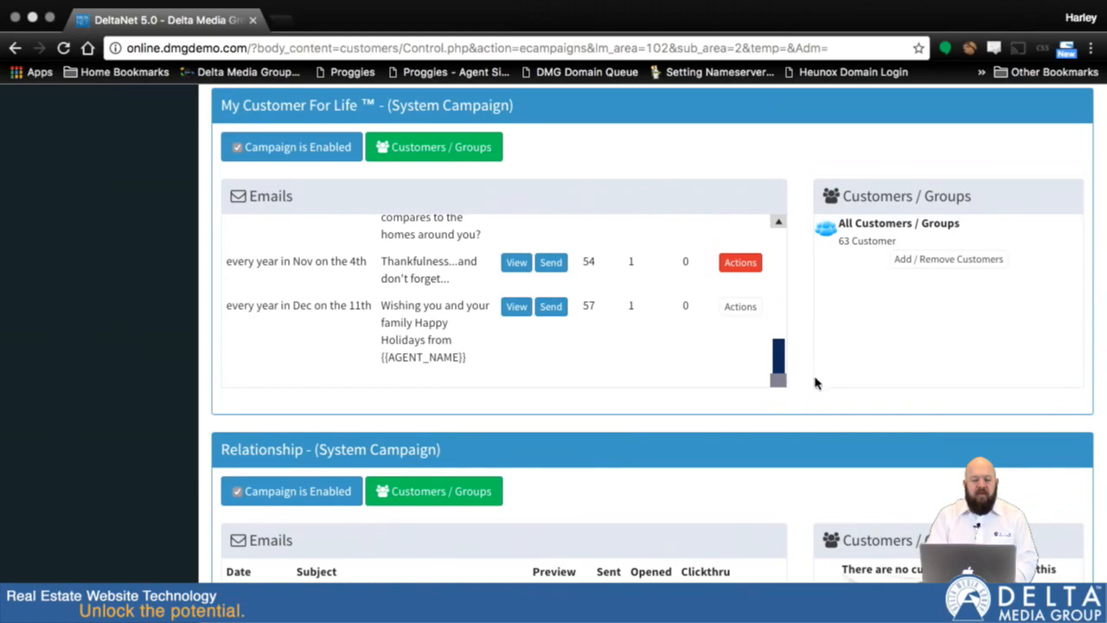
scroll(799, 361, down, 4)
scroll(800, 361, up, 4)
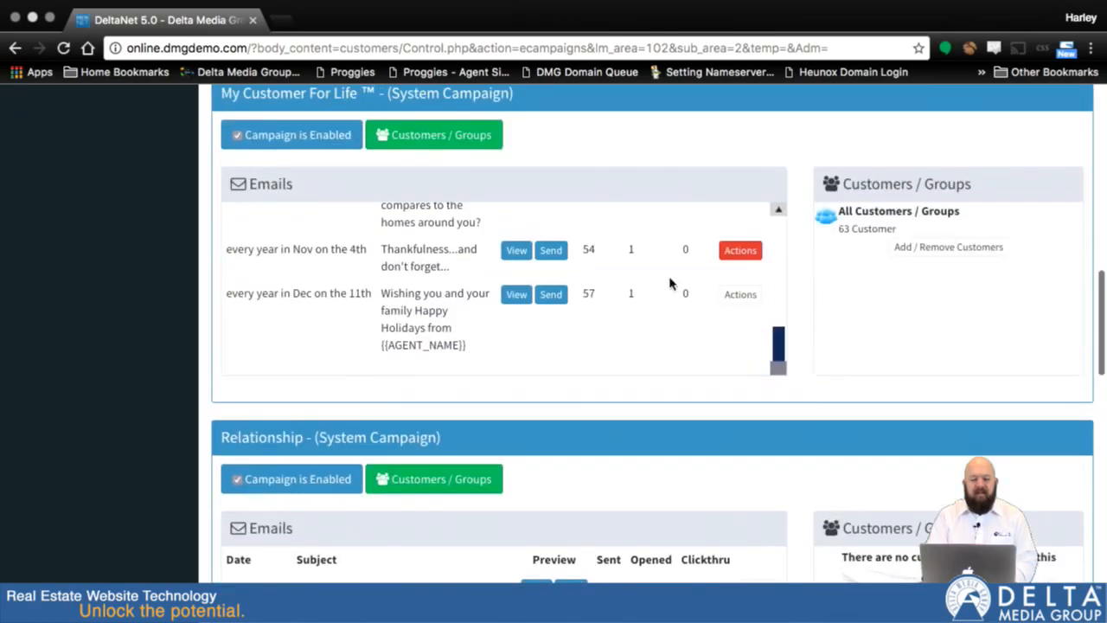
click(730, 251)
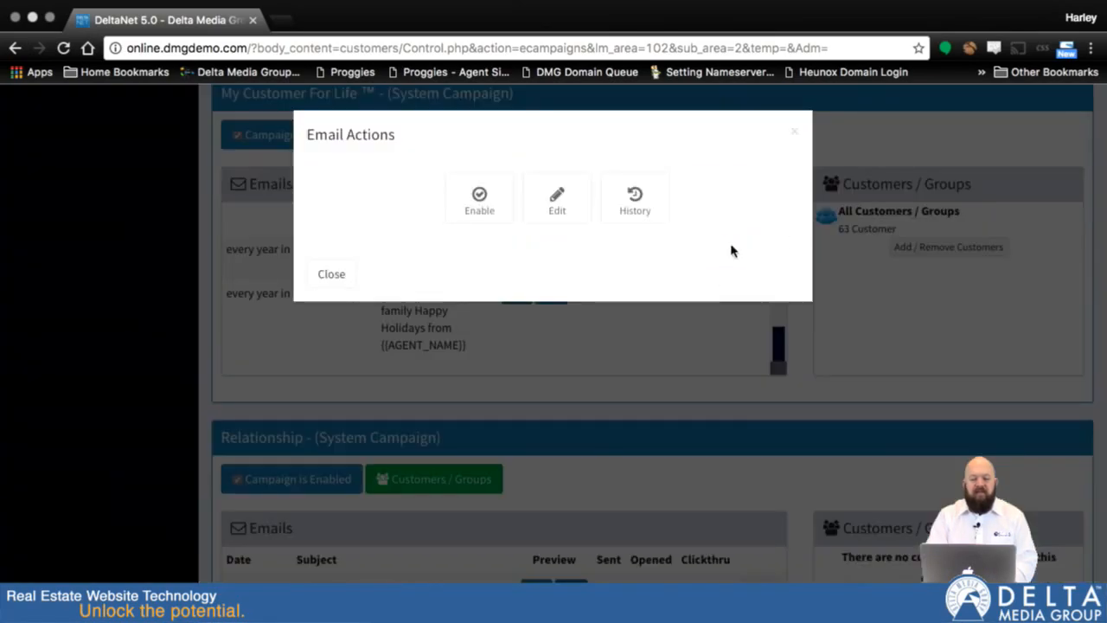
click(794, 133)
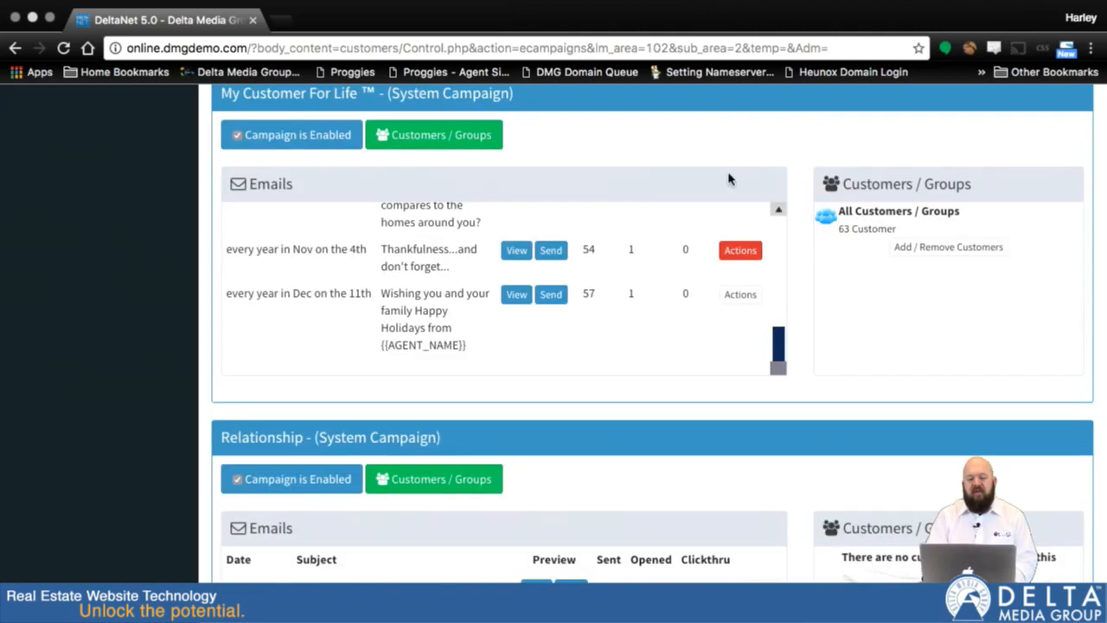
Open the "Thankfulness...and don't forget..." email for editing, review its send date, subject and message body, and close it without saving.
click(731, 256)
click(558, 198)
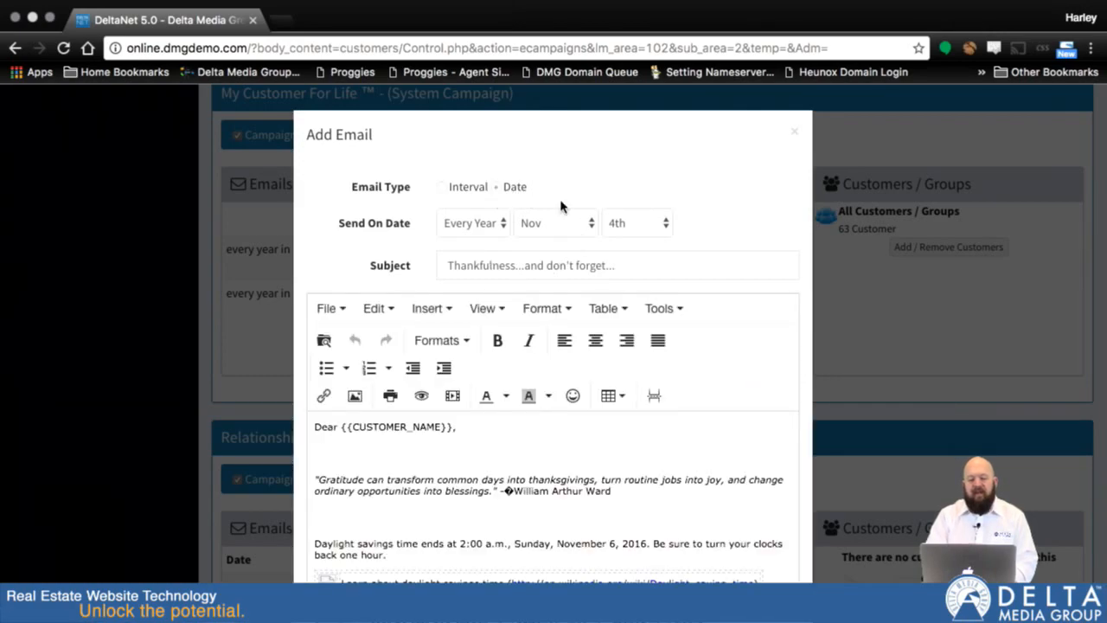
scroll(634, 266, down, 2)
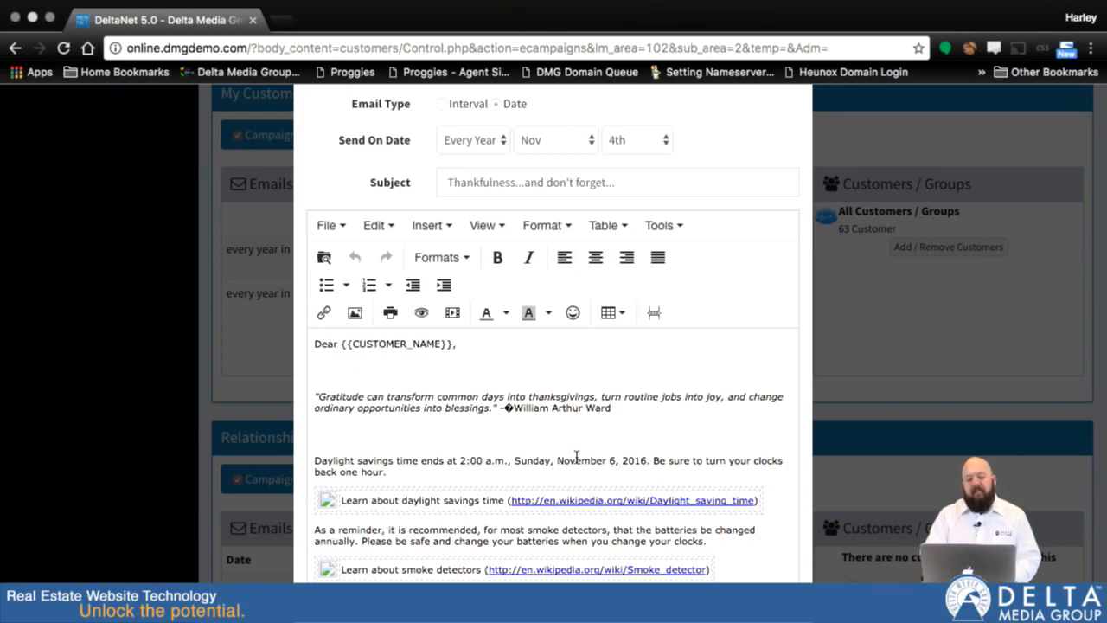
scroll(592, 460, down, 2)
scroll(591, 461, down, 1)
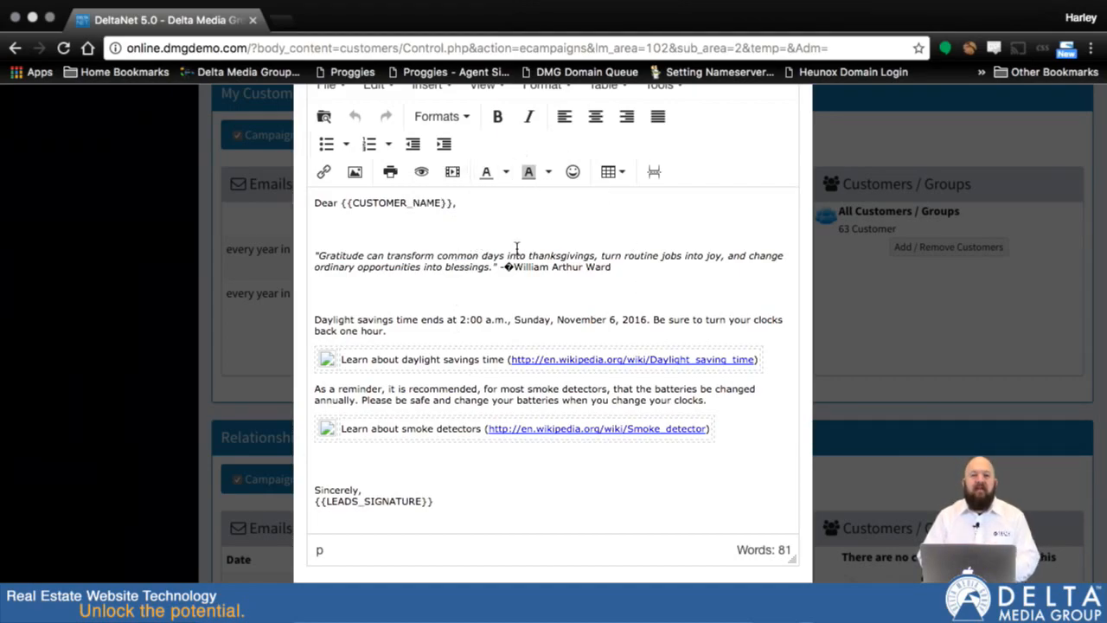
click(439, 257)
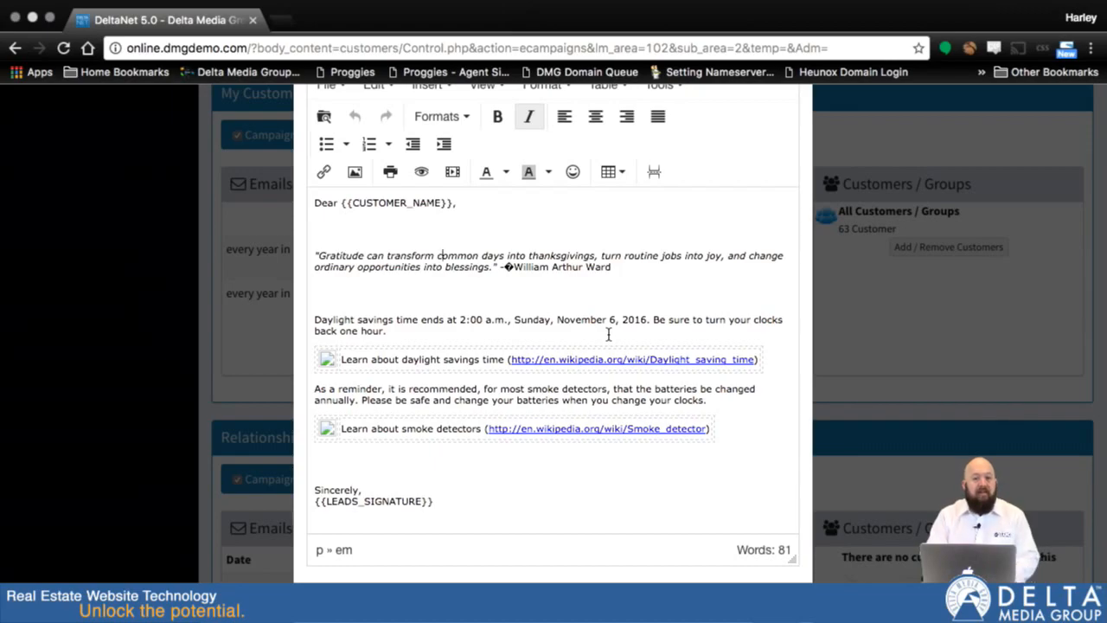
scroll(745, 439, down, 2)
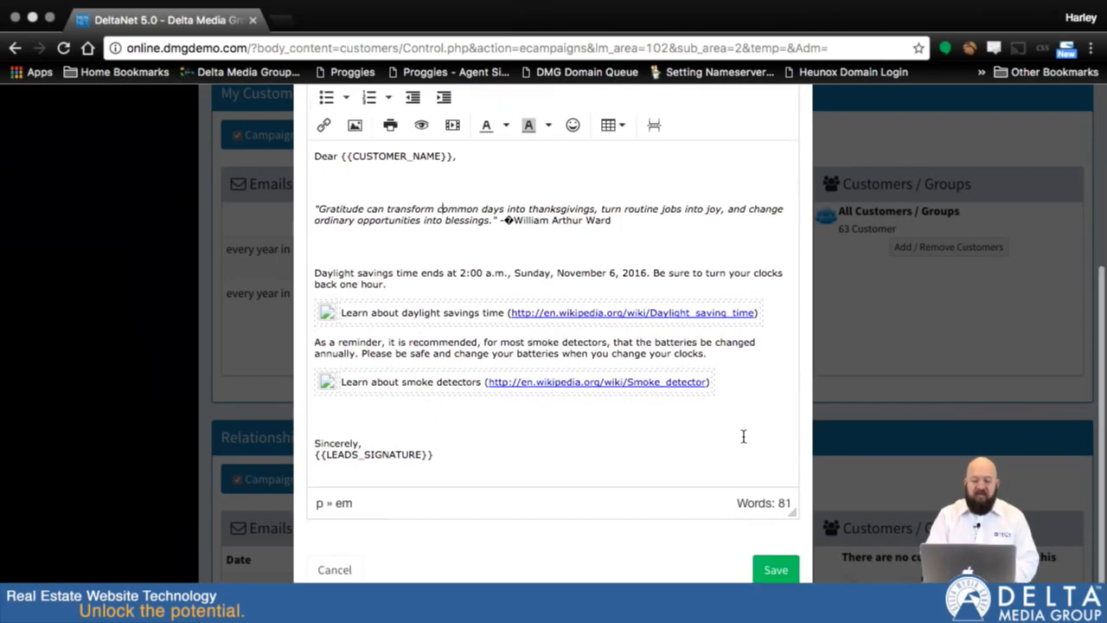
scroll(743, 436, up, 5)
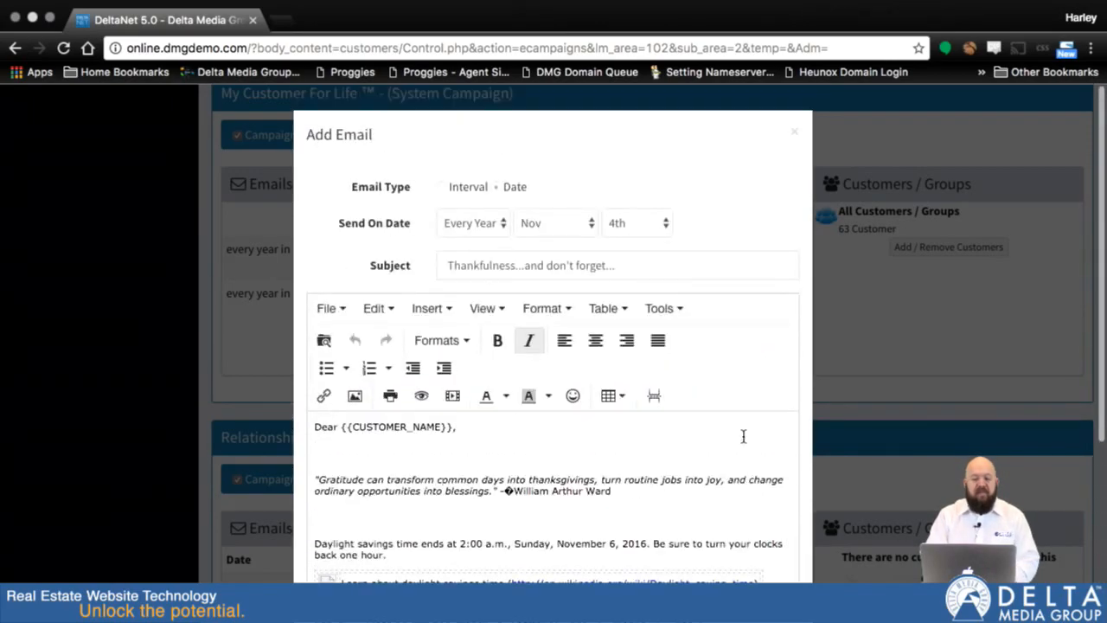
click(793, 131)
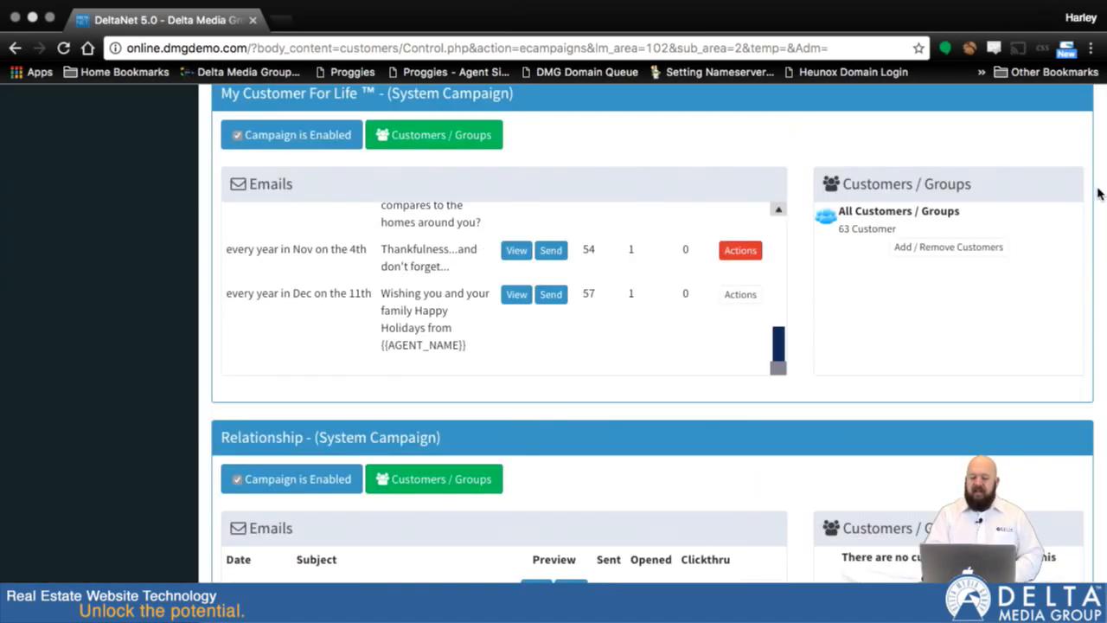
Add a new email campaign titled "My New Campaign" and save it.
scroll(1100, 194, up, 1)
scroll(1100, 194, up, 10)
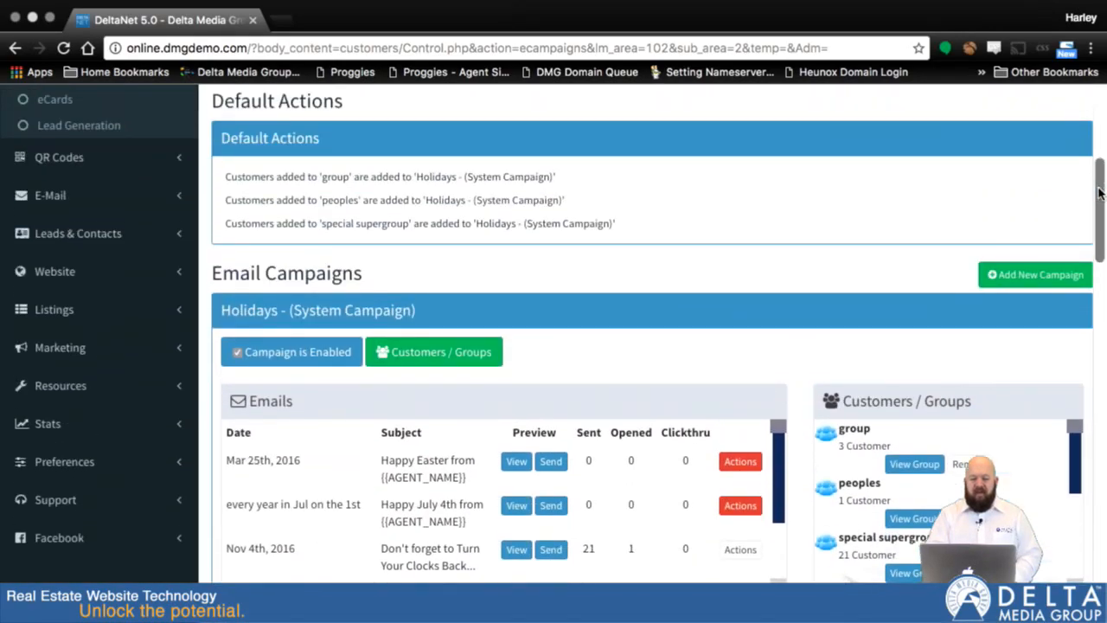
scroll(1099, 194, down, 1)
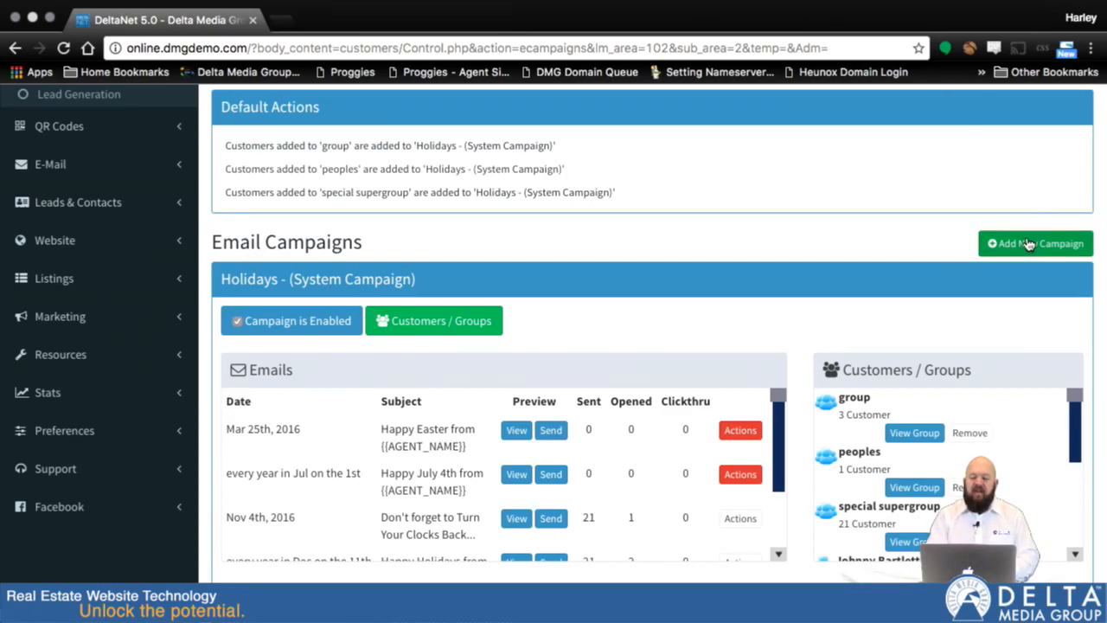
scroll(1028, 244, up, 1)
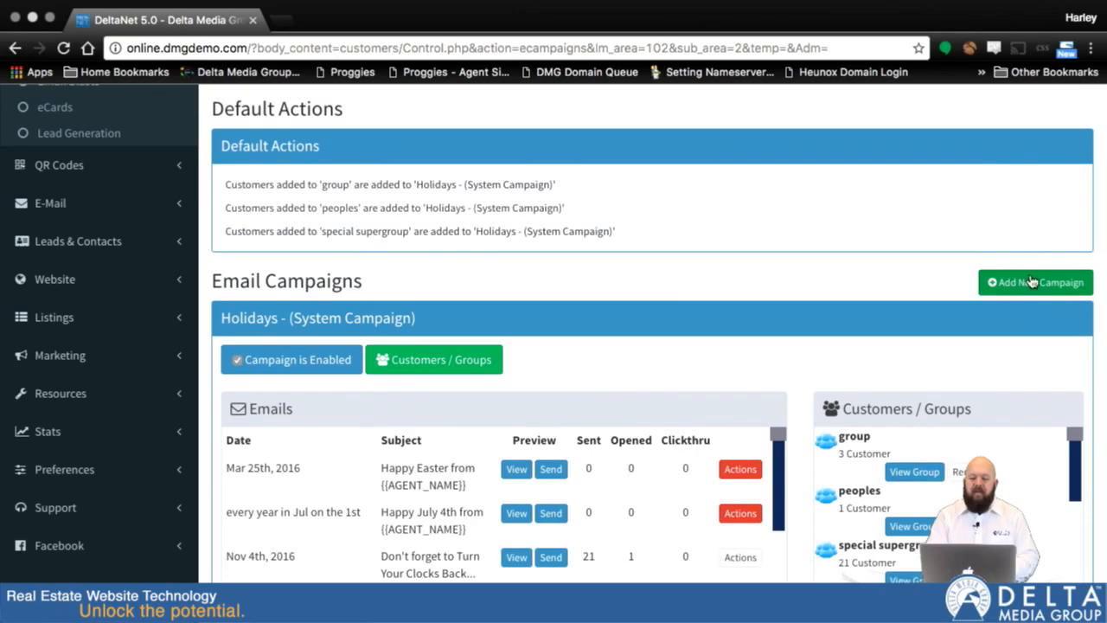
click(1031, 281)
click(710, 186)
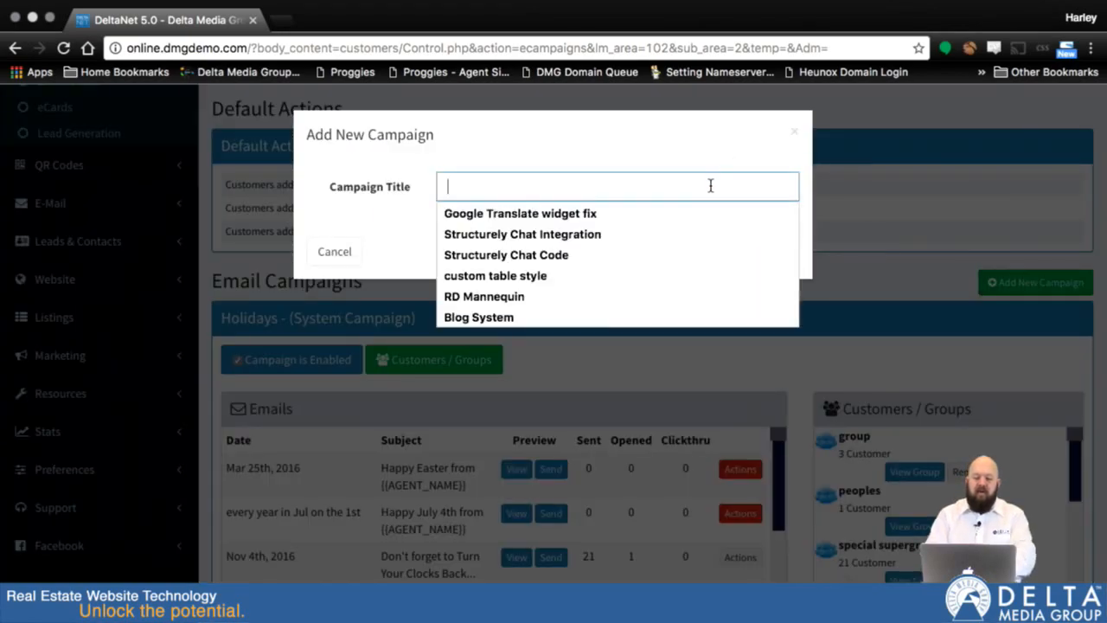
text(My New Campai9ng)
key(BackSpace)
key(BackSpace)
key(BackSpace)
text(gn)
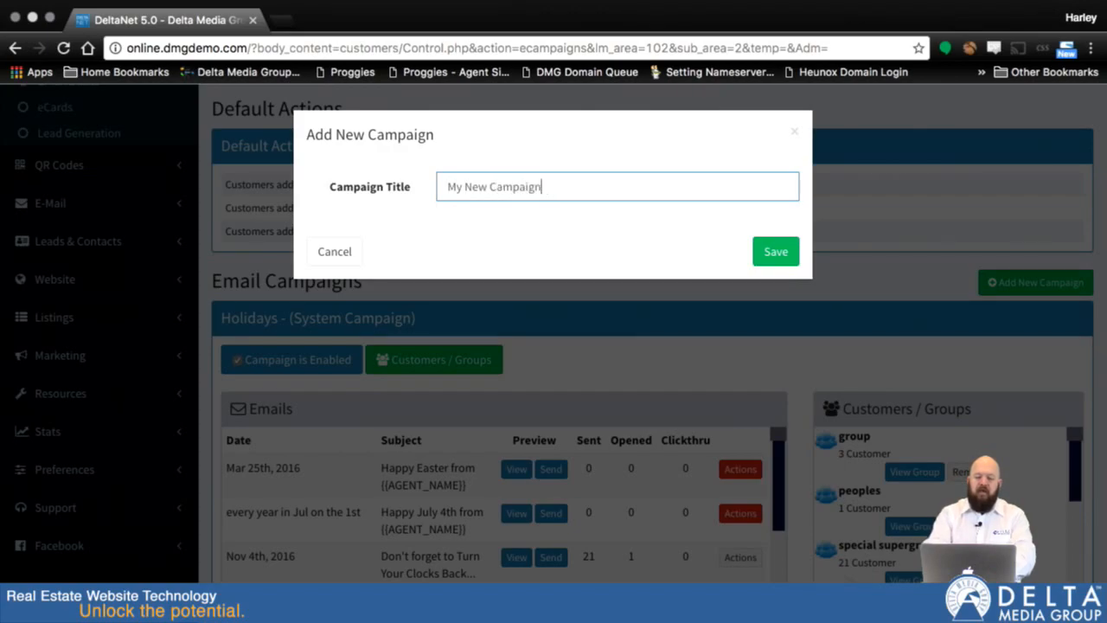
click(774, 257)
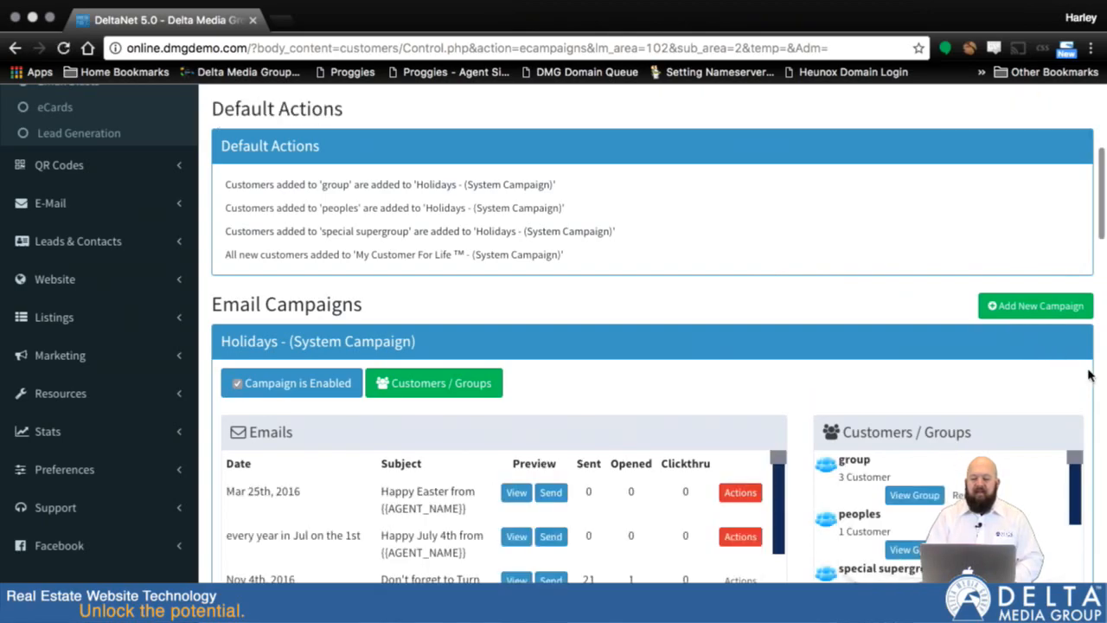
Start a new email in the My New Campaign campaign.
scroll(1088, 374, down, 10)
scroll(1103, 381, down, 5)
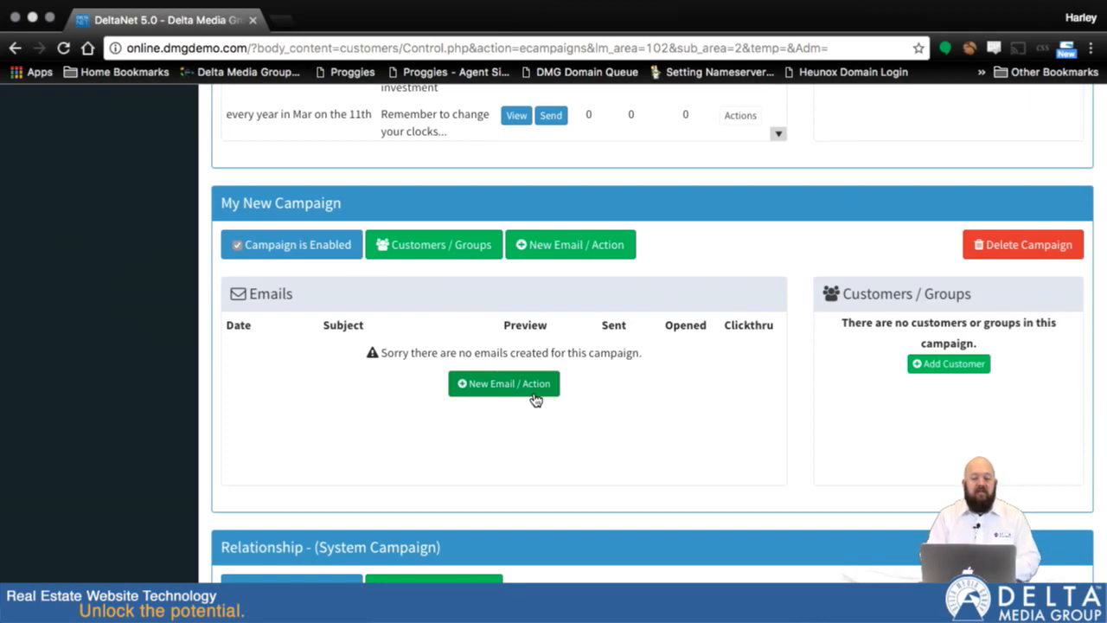
click(560, 248)
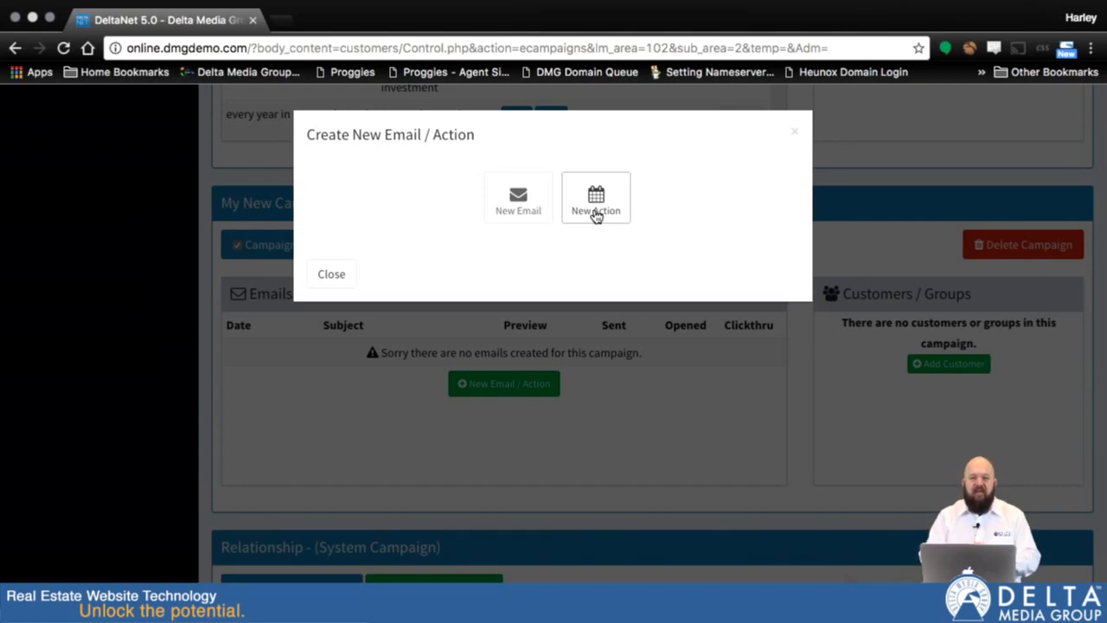
click(518, 198)
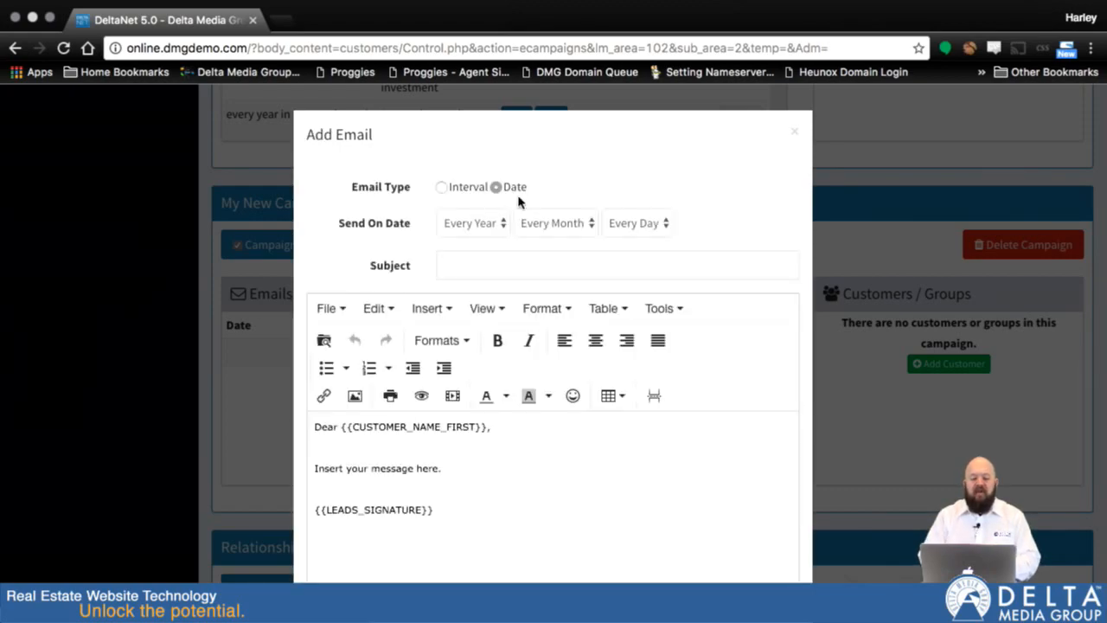
Switch the new email's type to Interval to examine its send-day setting, and return the type to Date.
scroll(803, 233, down, 2)
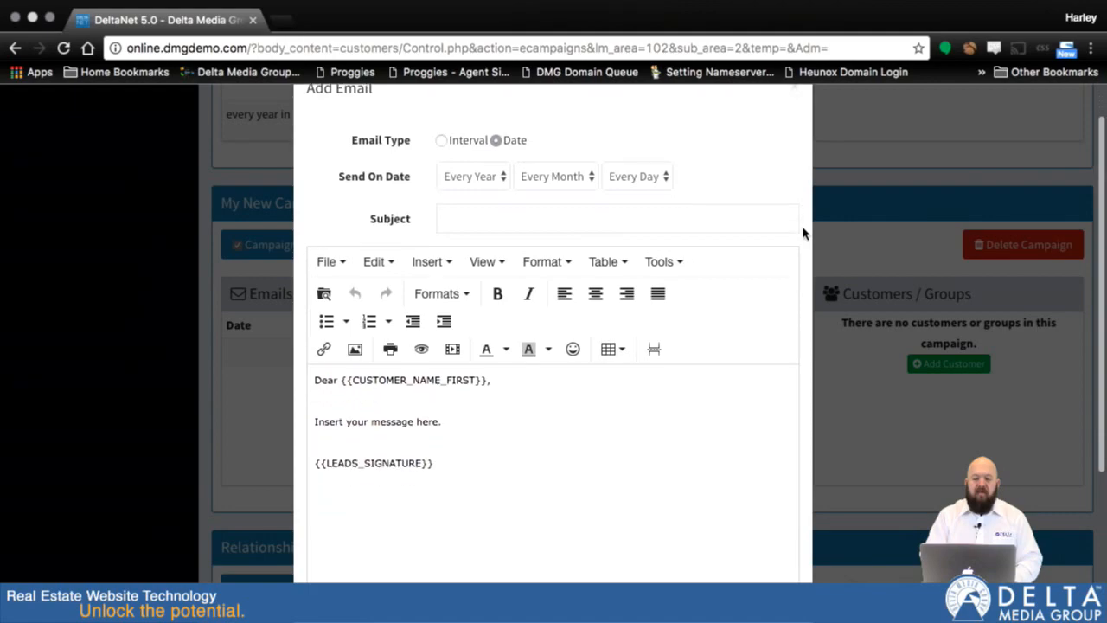
click(441, 141)
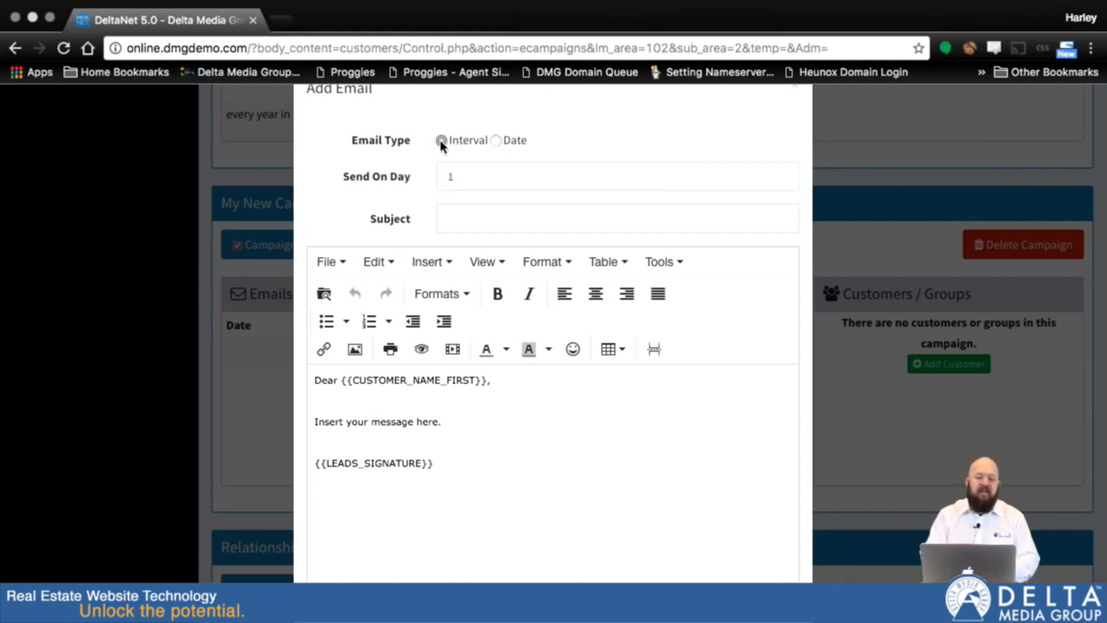
click(460, 170)
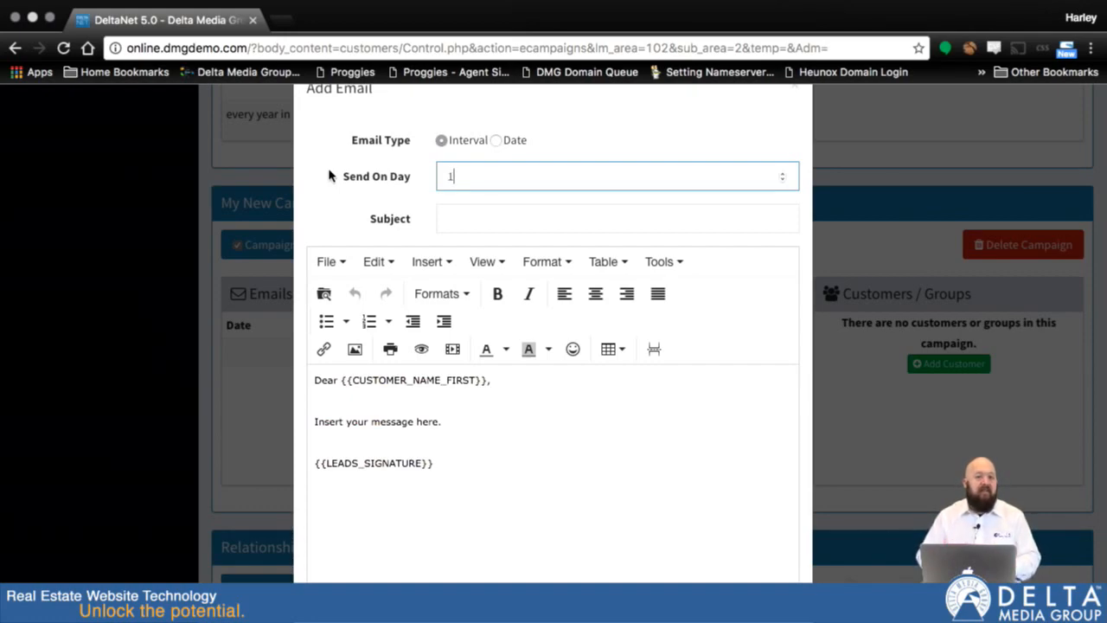
click(497, 141)
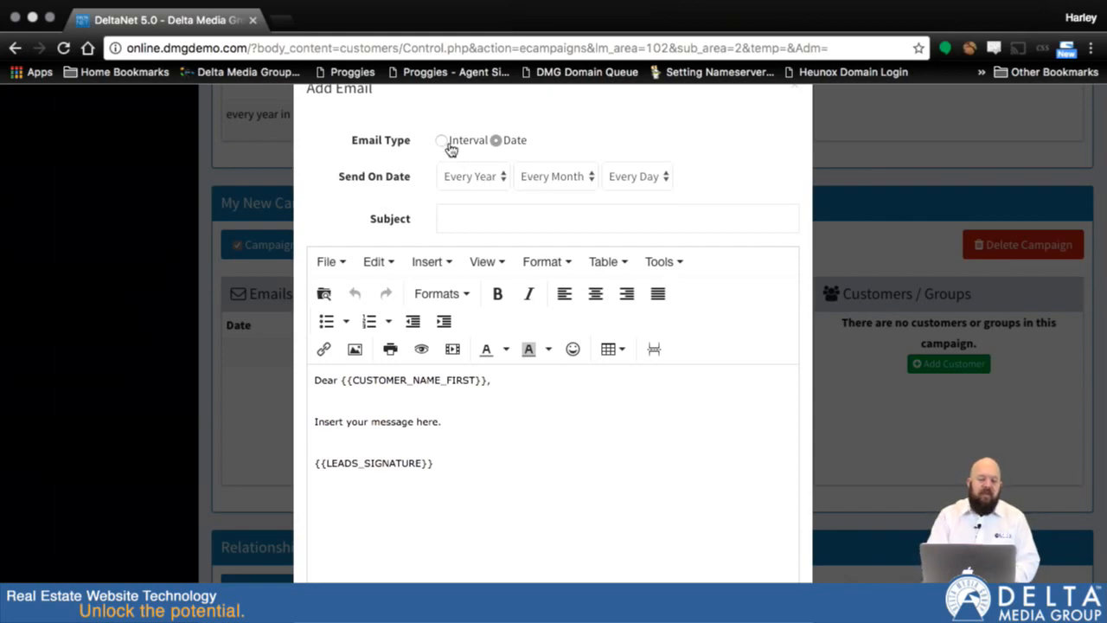
Schedule the new email to be sent every year on Feb 14th.
click(498, 177)
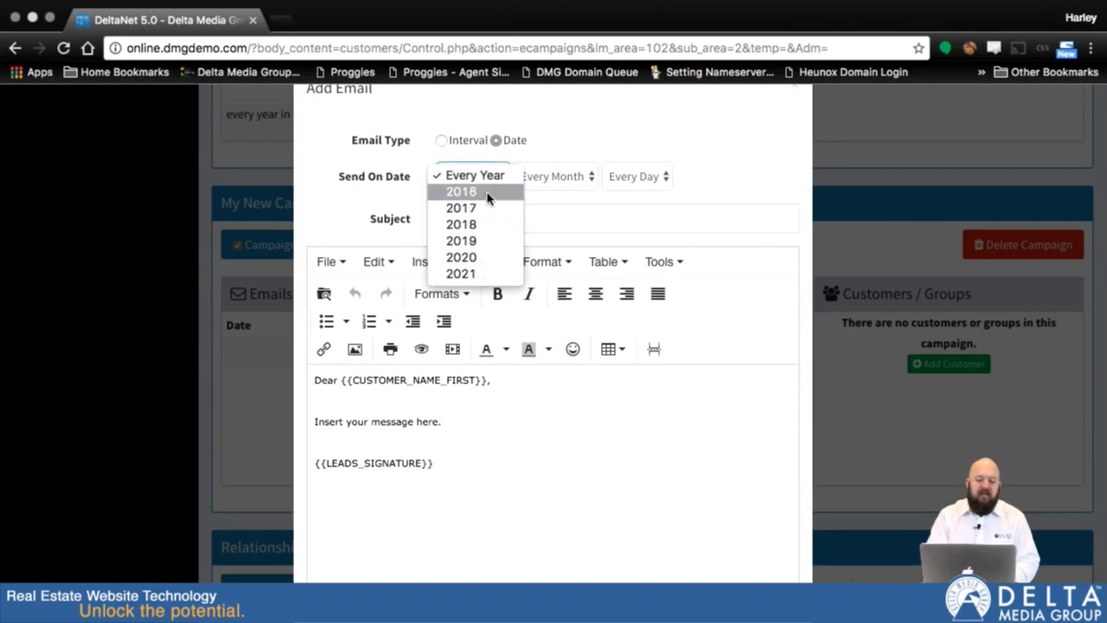
click(501, 177)
click(566, 179)
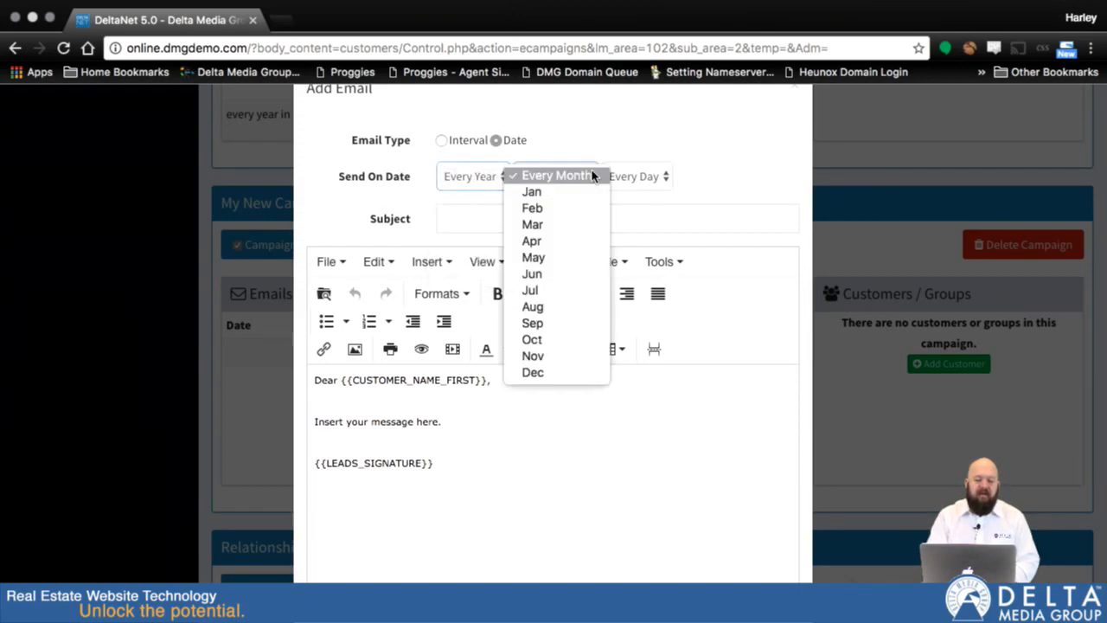
click(530, 207)
click(655, 175)
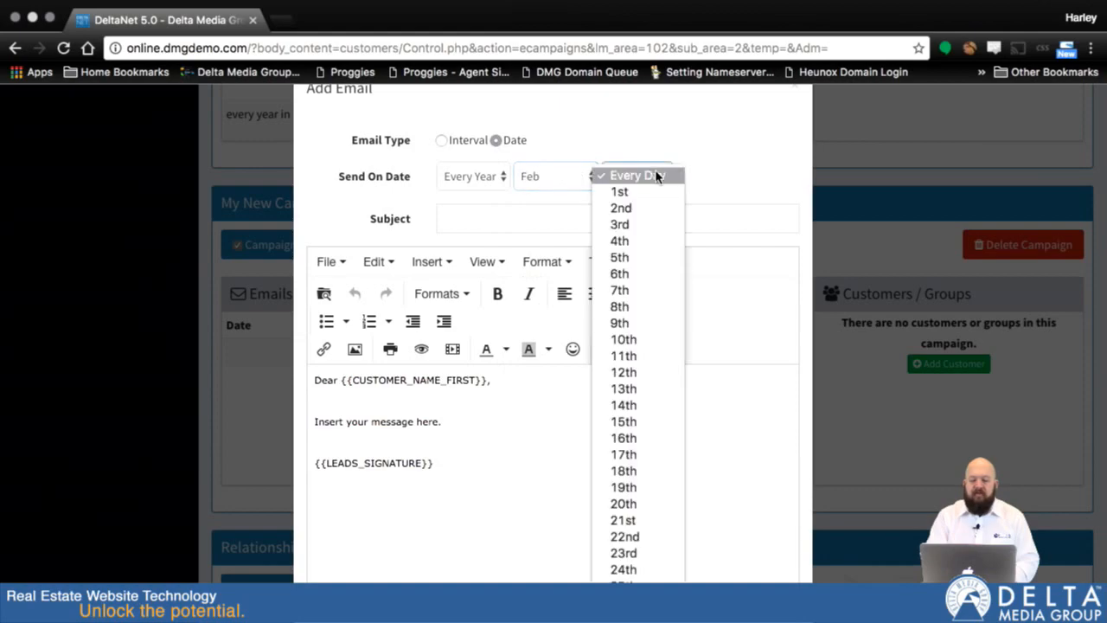
click(653, 406)
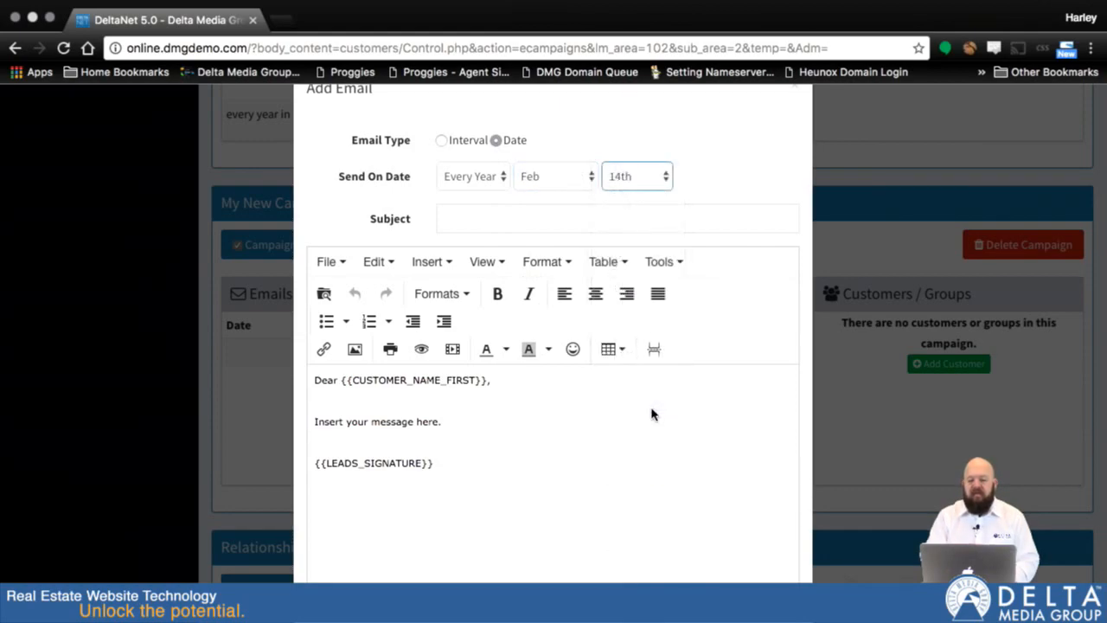
Enter "Happy Valentines Day" as the email's subject.
click(534, 223)
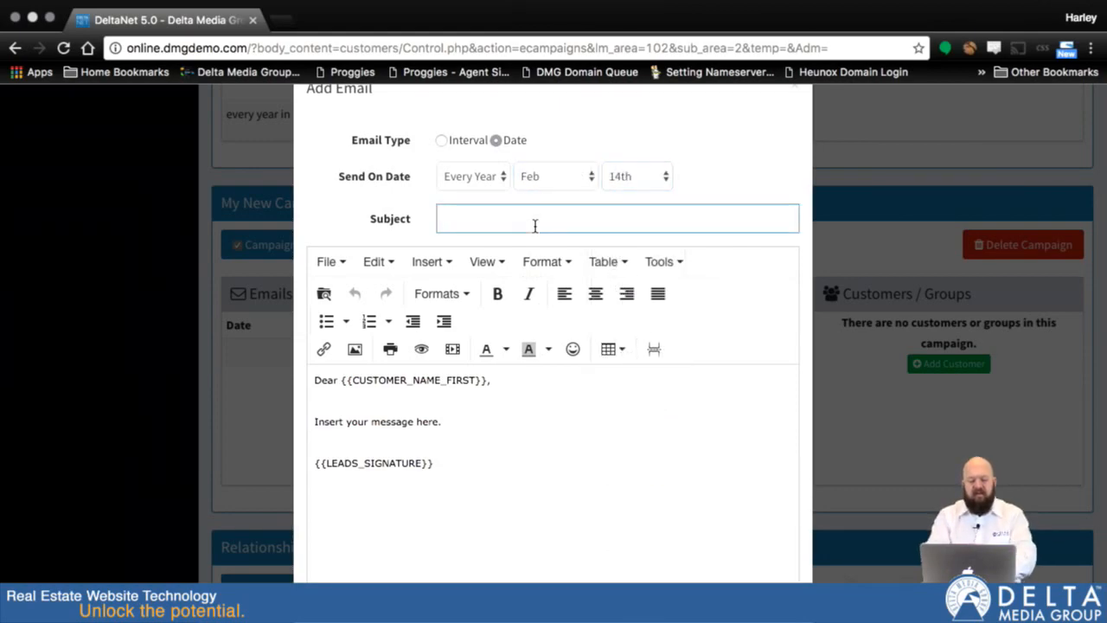
text(Happy)
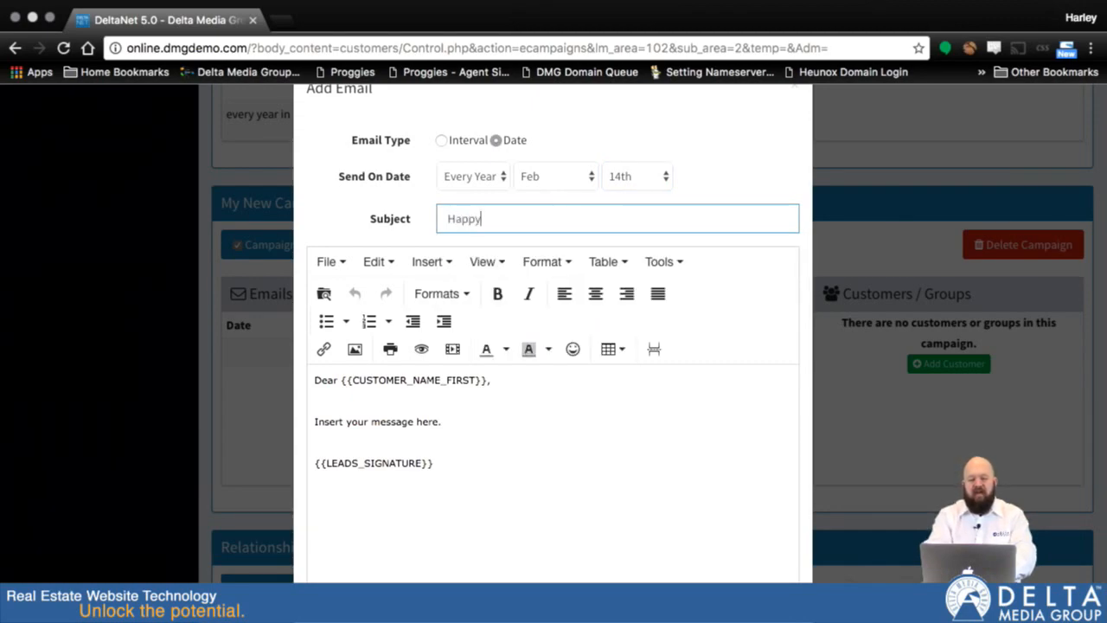
text( Valent)
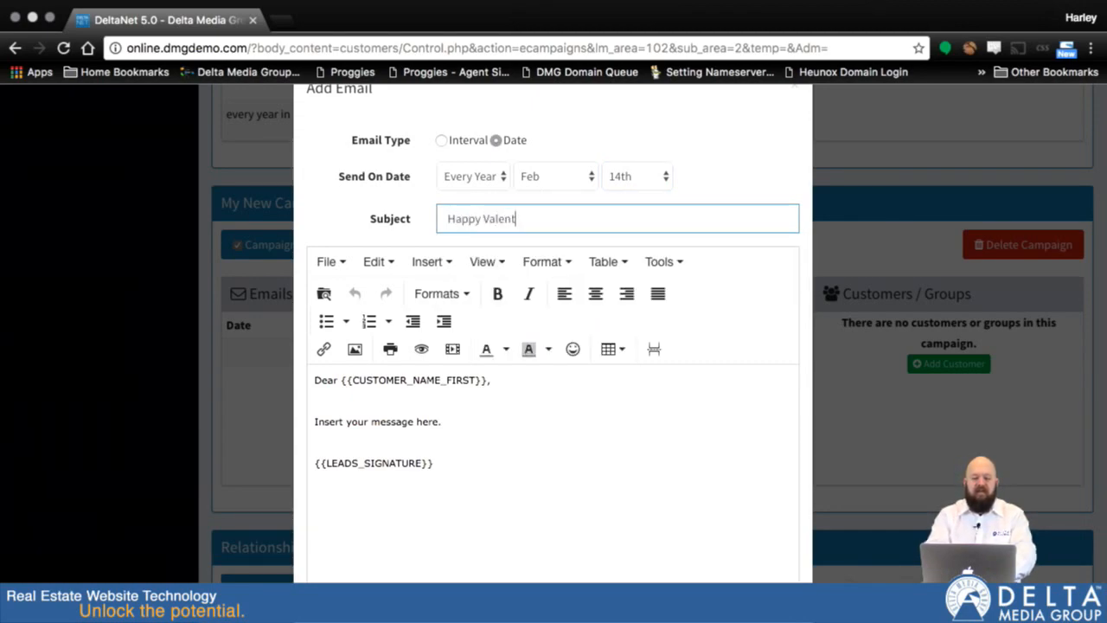
text(ines Day)
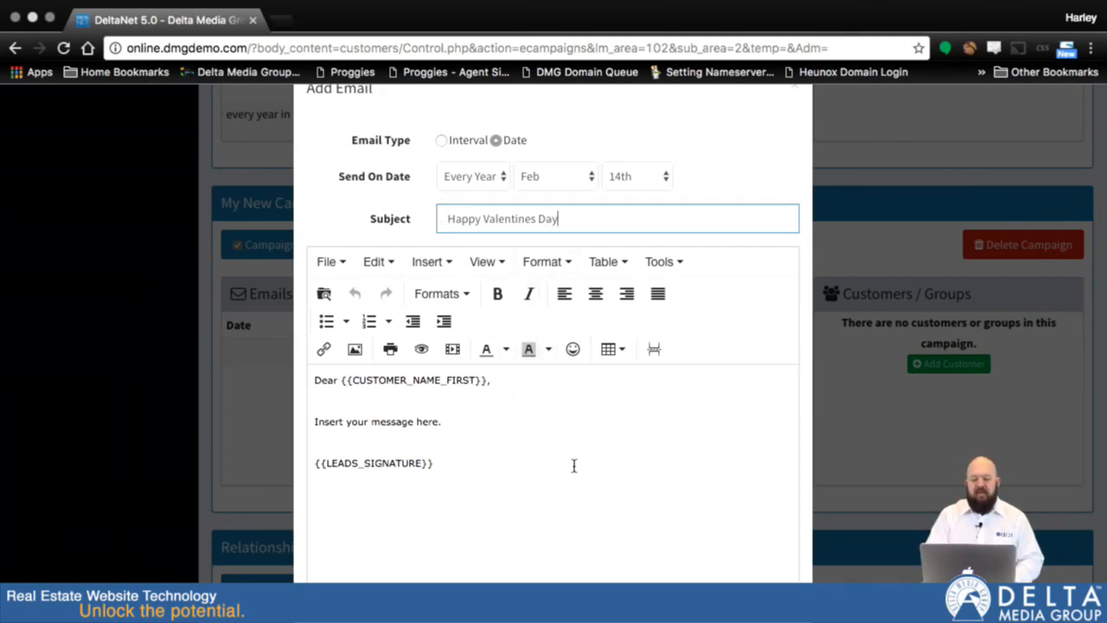
Add blank lines below "Insert your message here." in the message body and review what can be inserted there.
scroll(574, 463, down, 2)
click(499, 294)
click(366, 290)
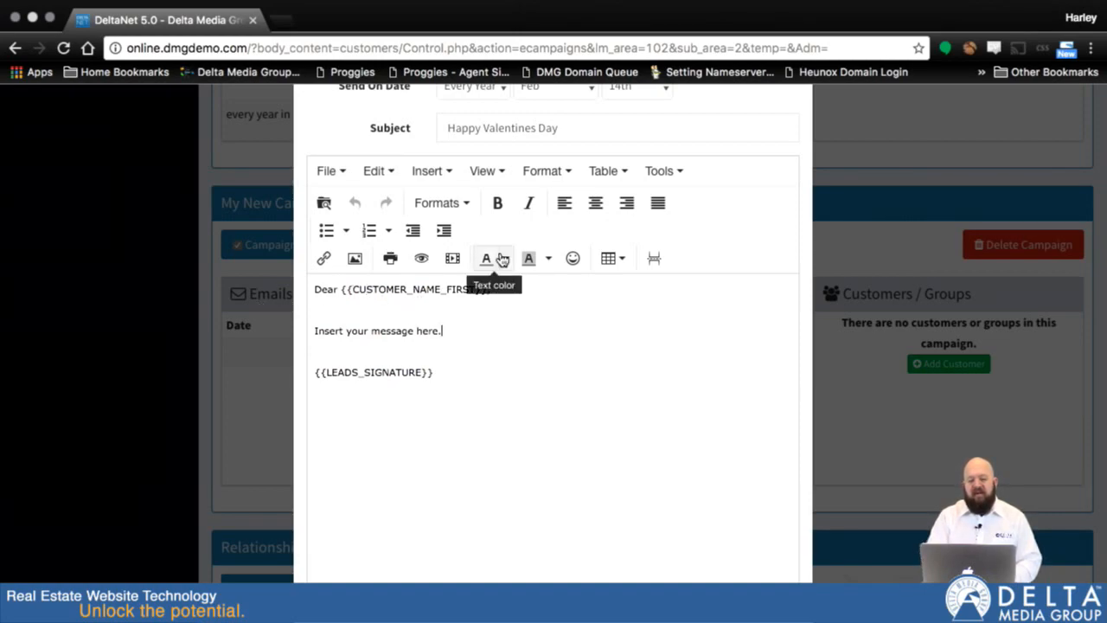
key(Return)
key(Return)
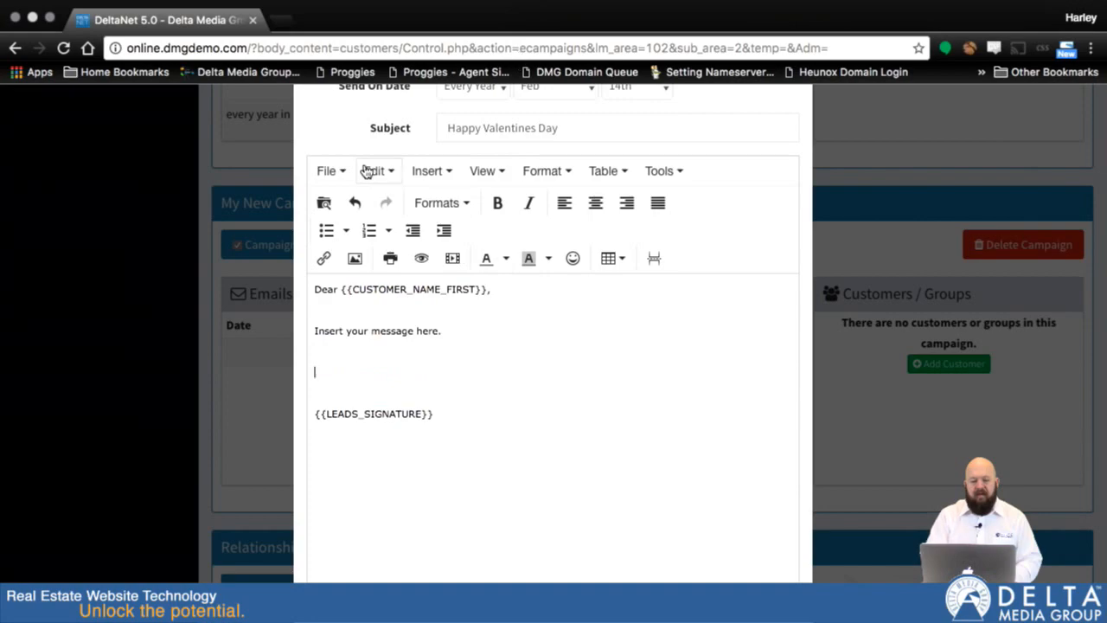
click(428, 173)
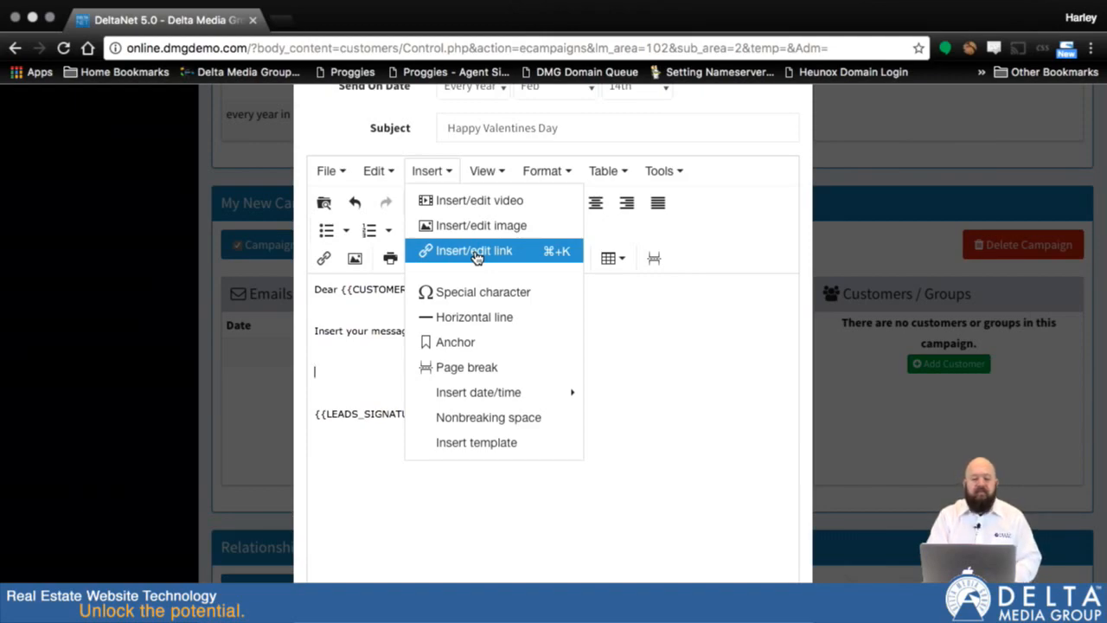
click(631, 353)
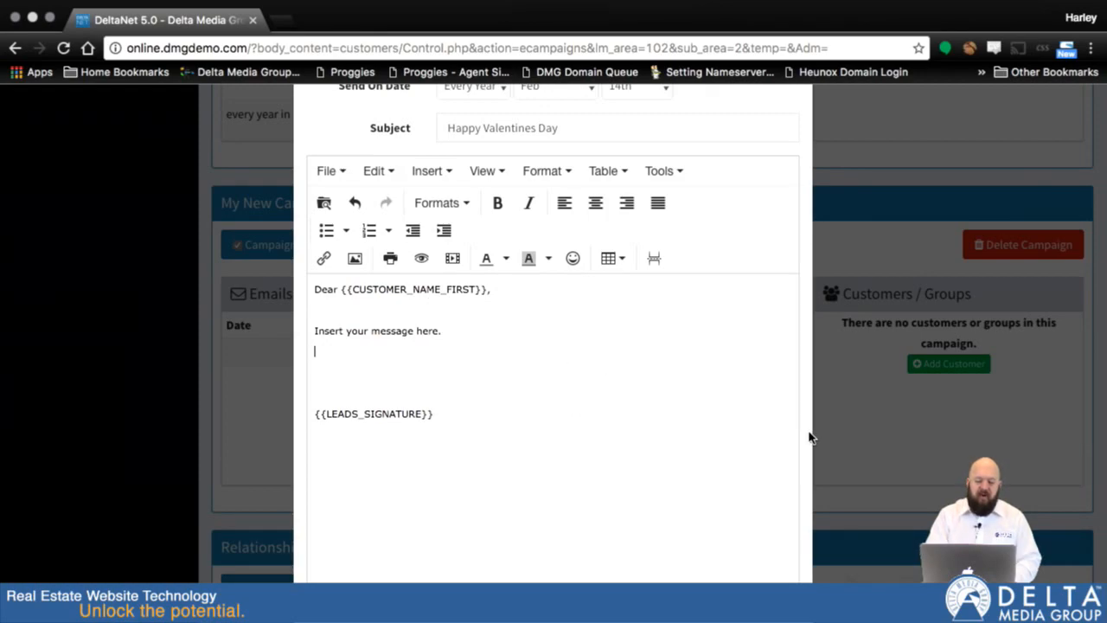
Publish the Happy Valentines Day email and confirm the publication.
scroll(809, 438, down, 3)
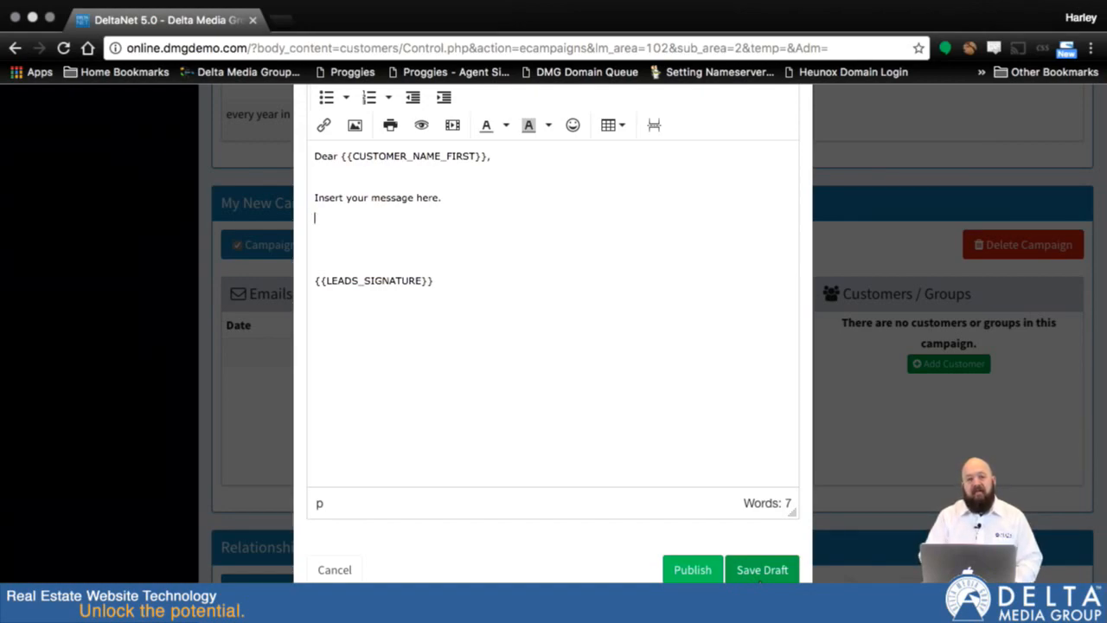
click(688, 572)
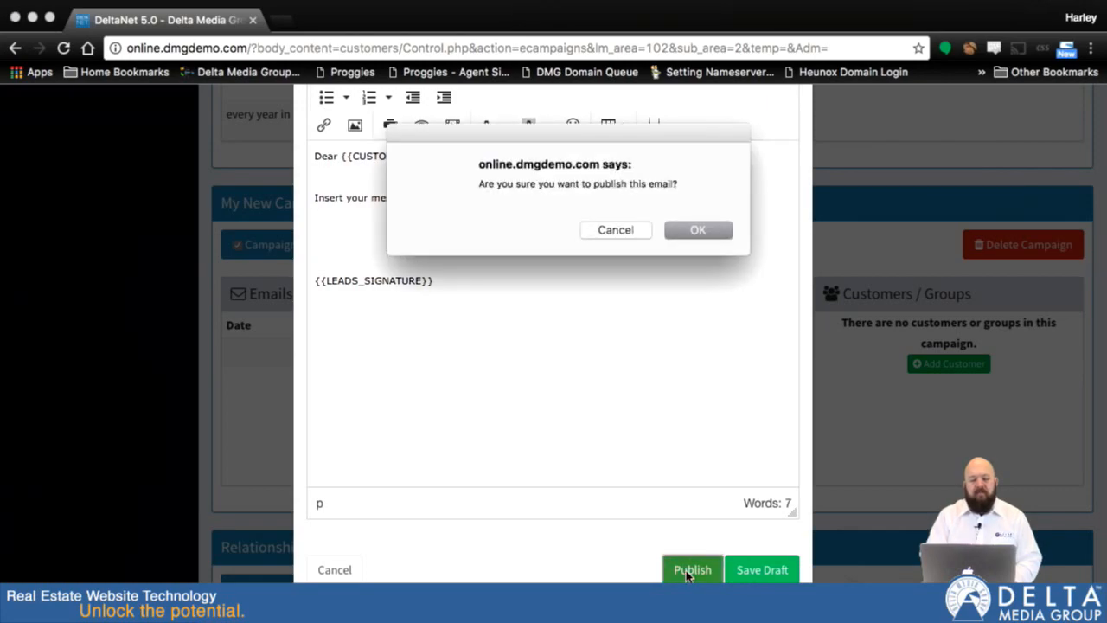
click(687, 234)
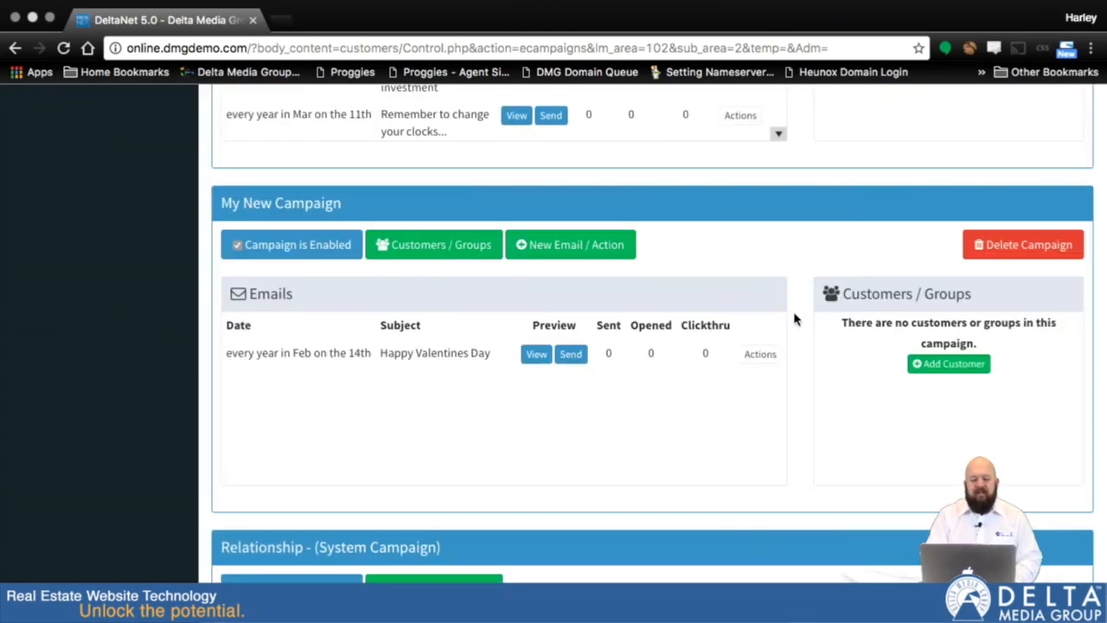
Review the available actions for the Happy Valentines Day email and close them without making changes.
scroll(805, 332, down, 1)
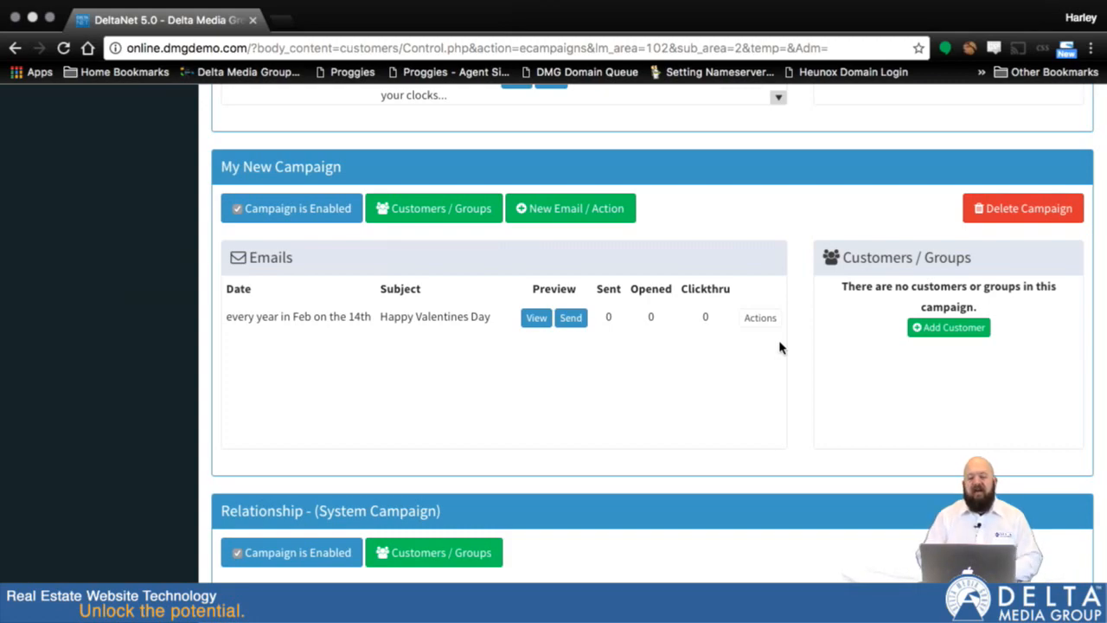
click(757, 318)
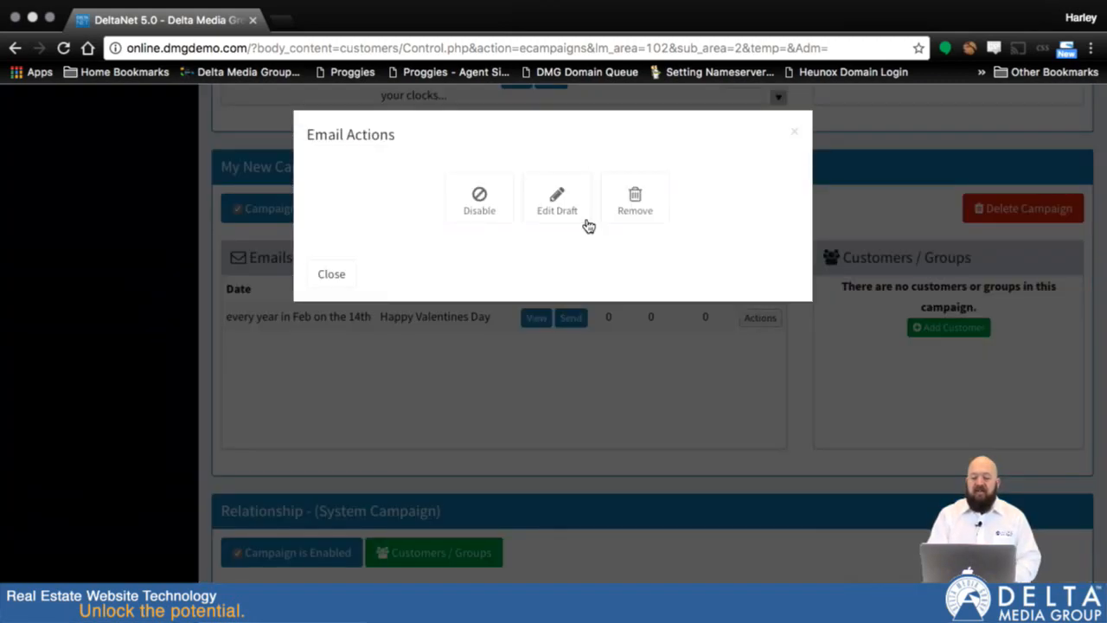
click(794, 132)
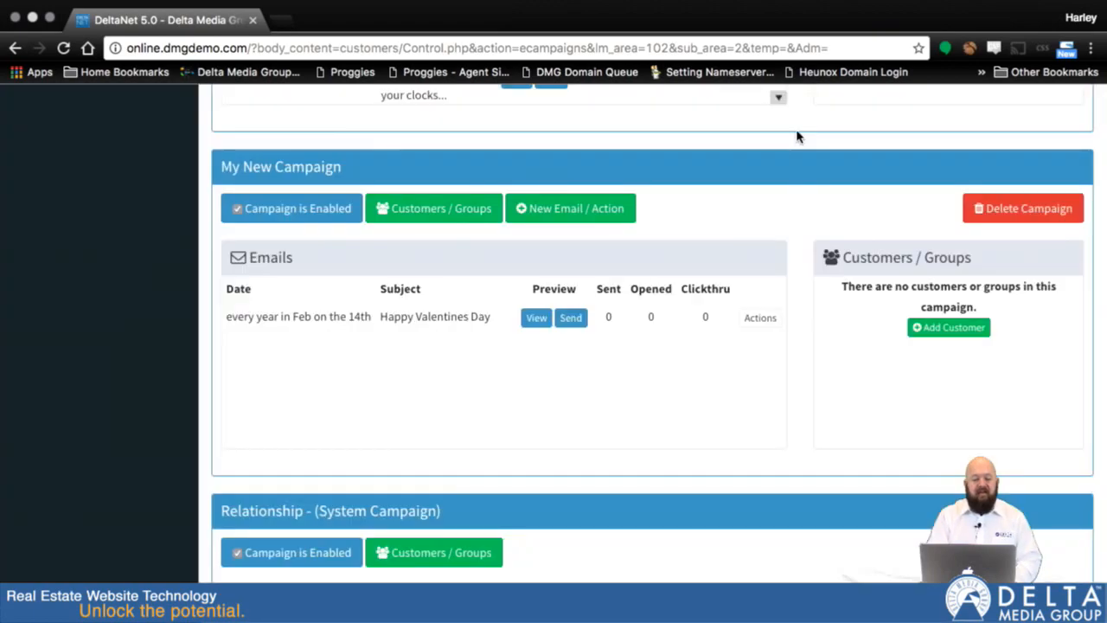
scroll(804, 414, down, 2)
scroll(804, 413, up, 3)
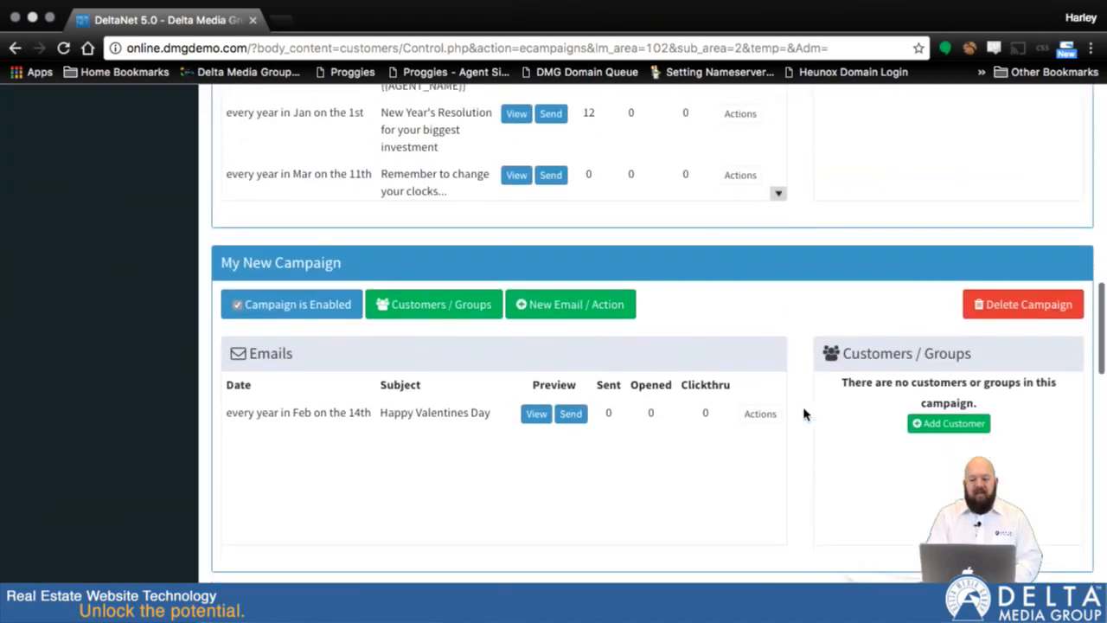
scroll(803, 413, down, 2)
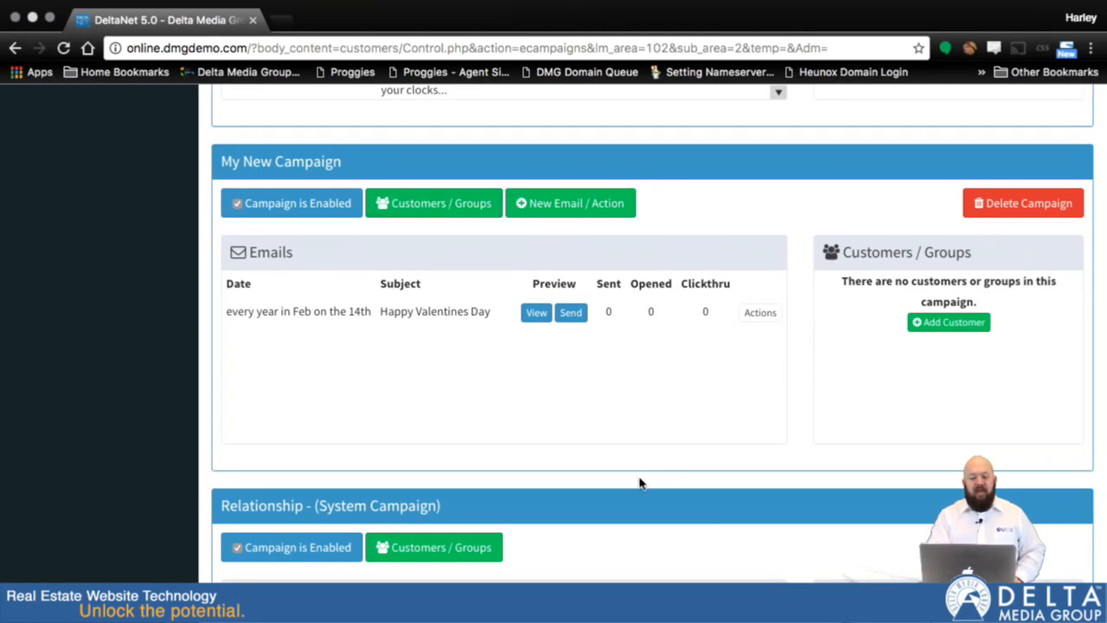
Delete the My New Campaign campaign, confirm its removal, and return to the Default Actions overview.
click(1018, 206)
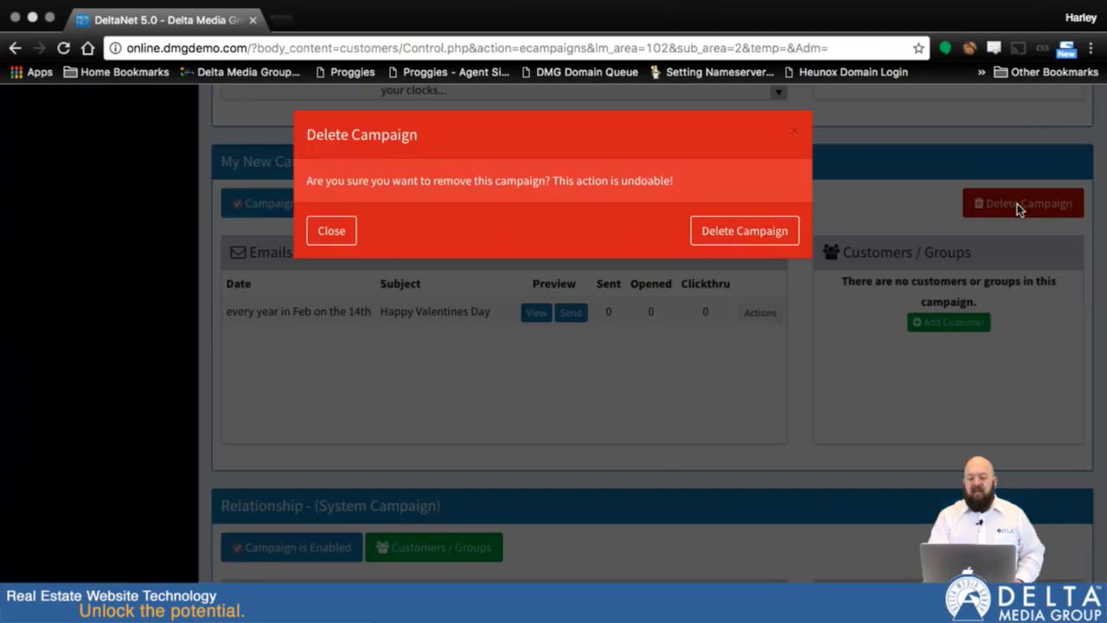
click(754, 232)
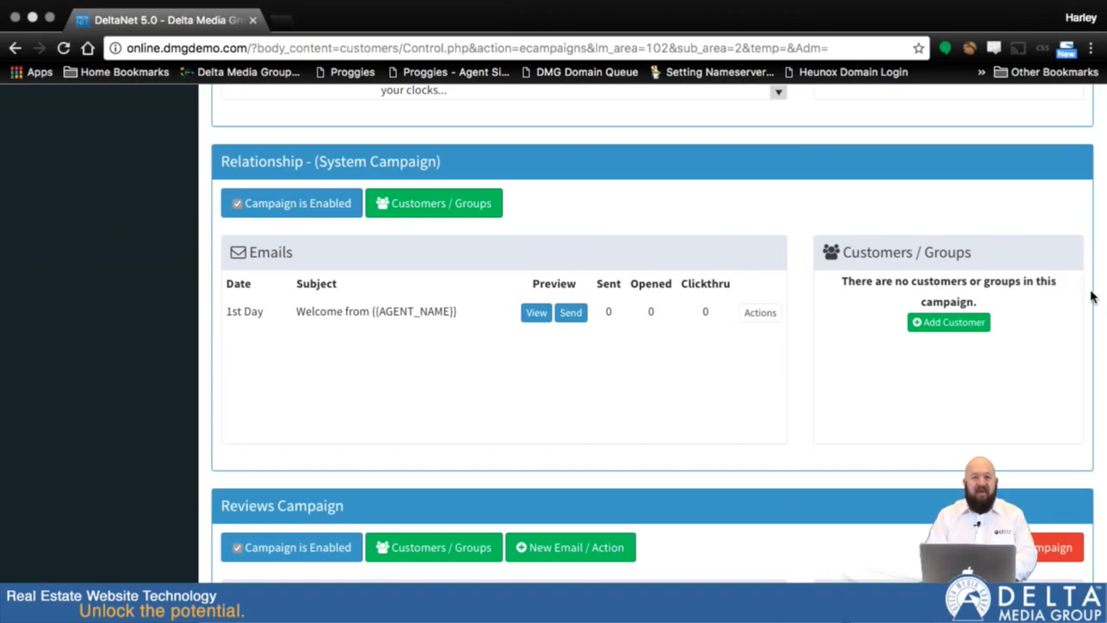
scroll(1091, 296, up, 10)
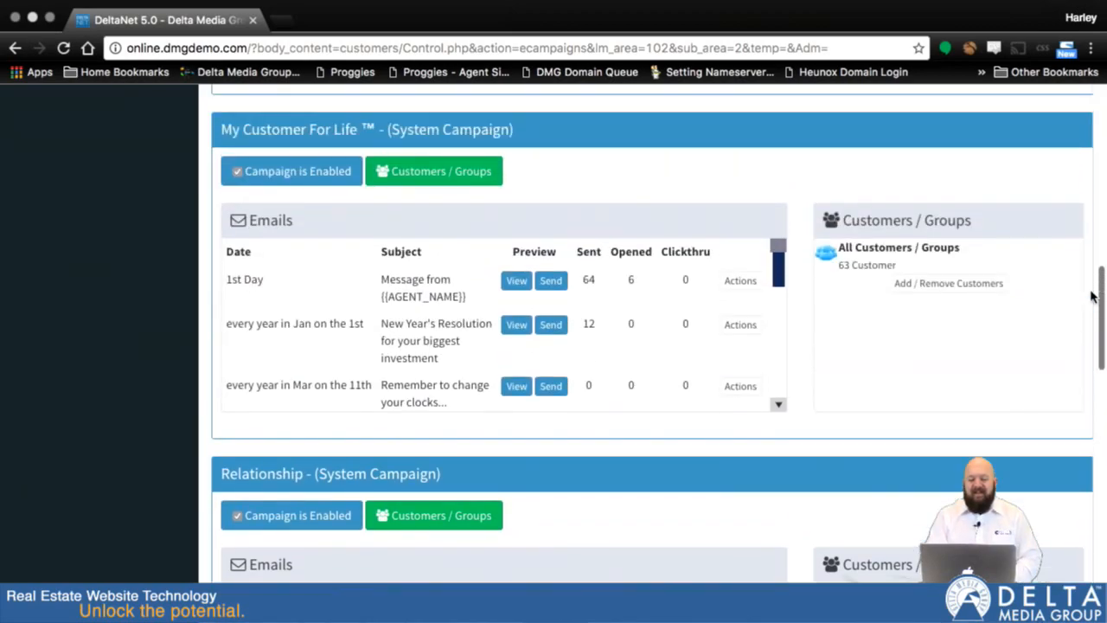
scroll(1091, 297, up, 3)
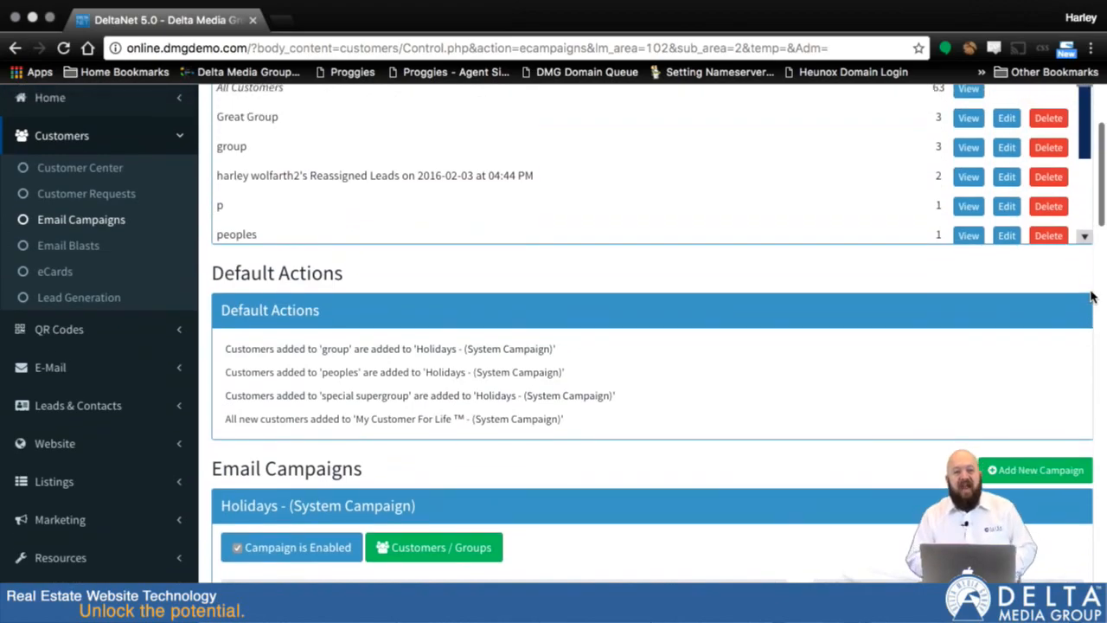